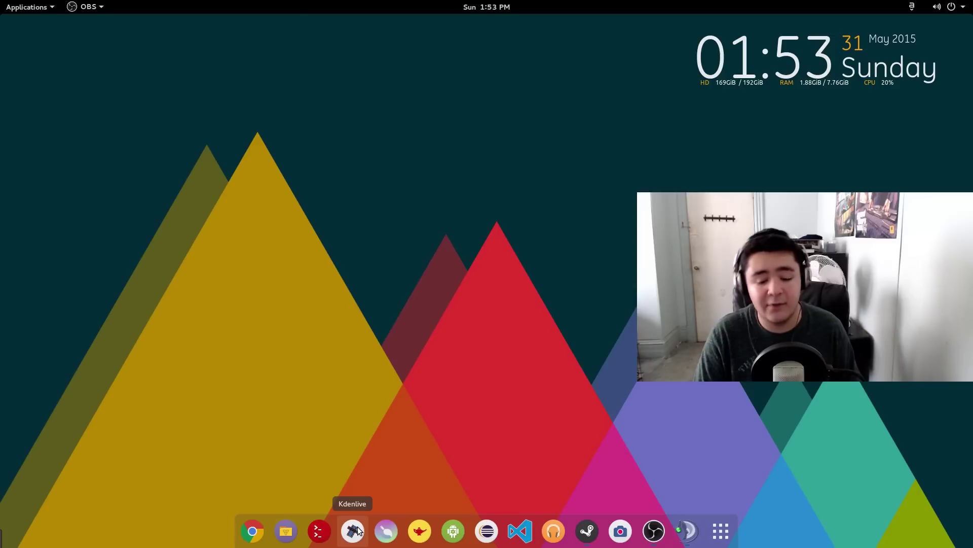
- Show OBS's dock menu with new window, remove from favourites and quit options
right_click(658, 533)
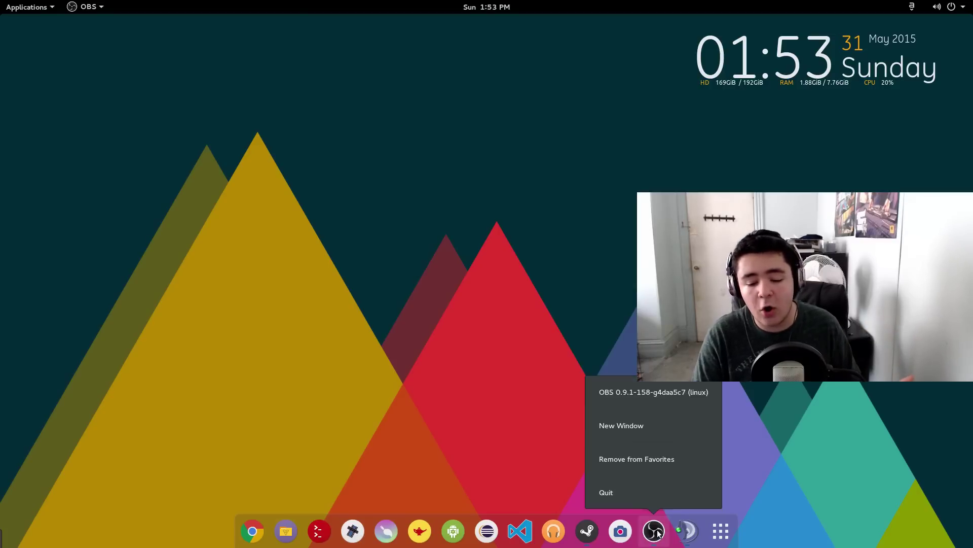
left_click(646, 430)
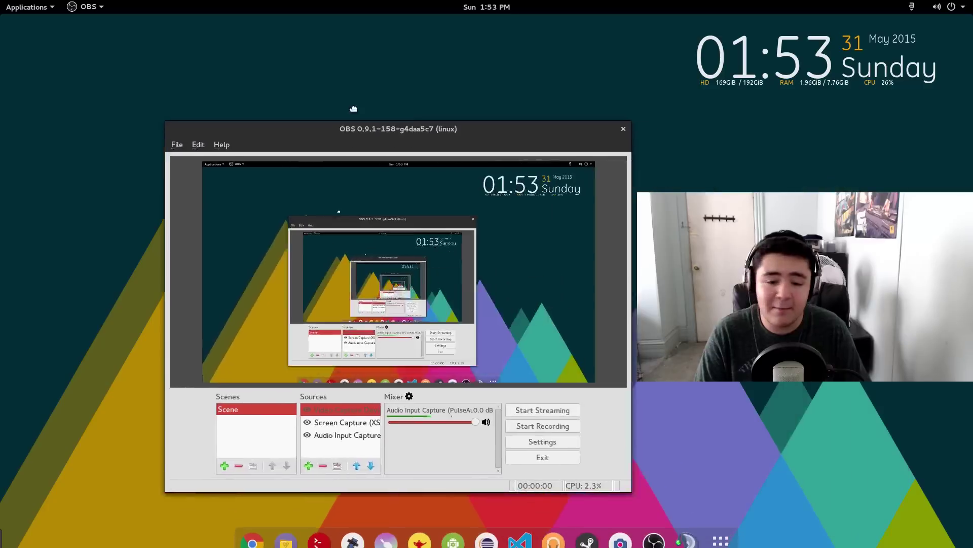
left_click_drag(335, 124, 434, 66)
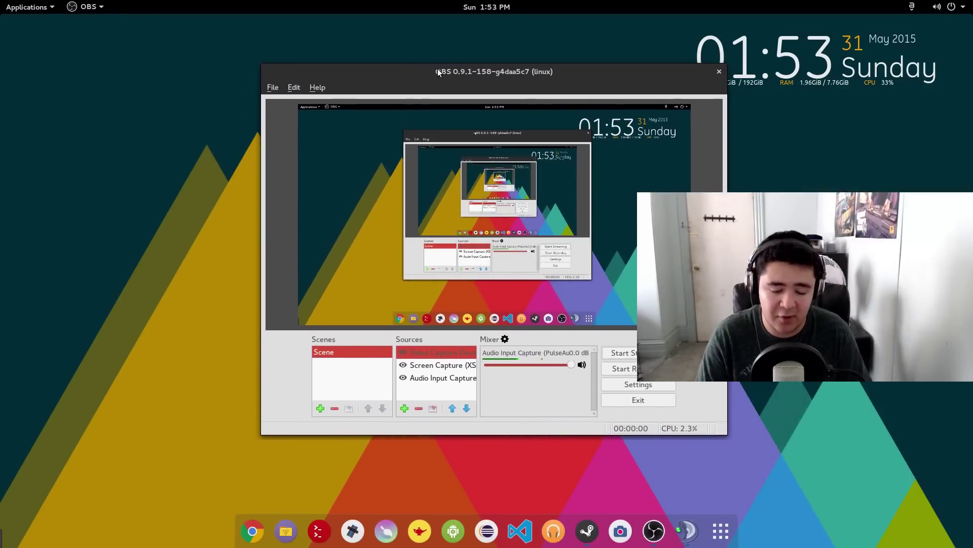
left_click(278, 89)
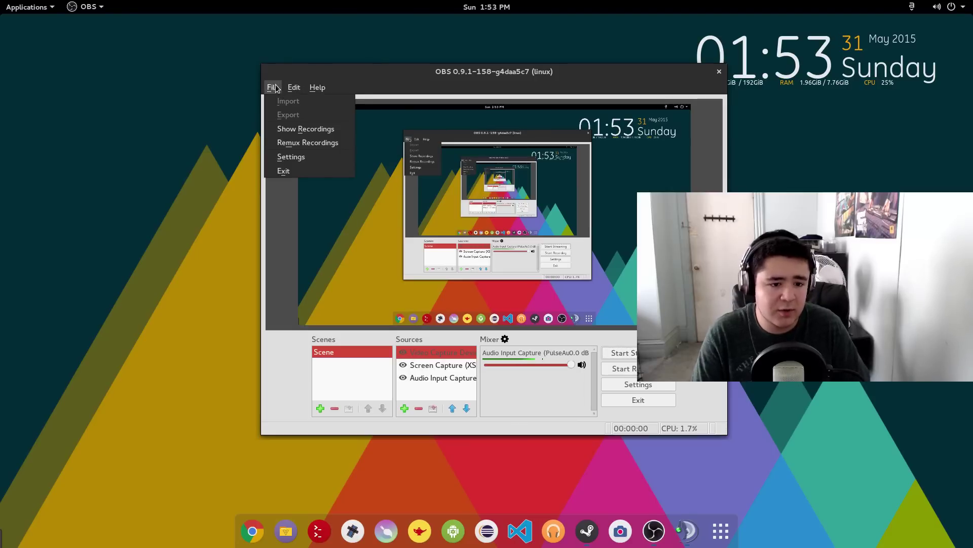
left_click(278, 88)
left_click(277, 89)
left_click(276, 89)
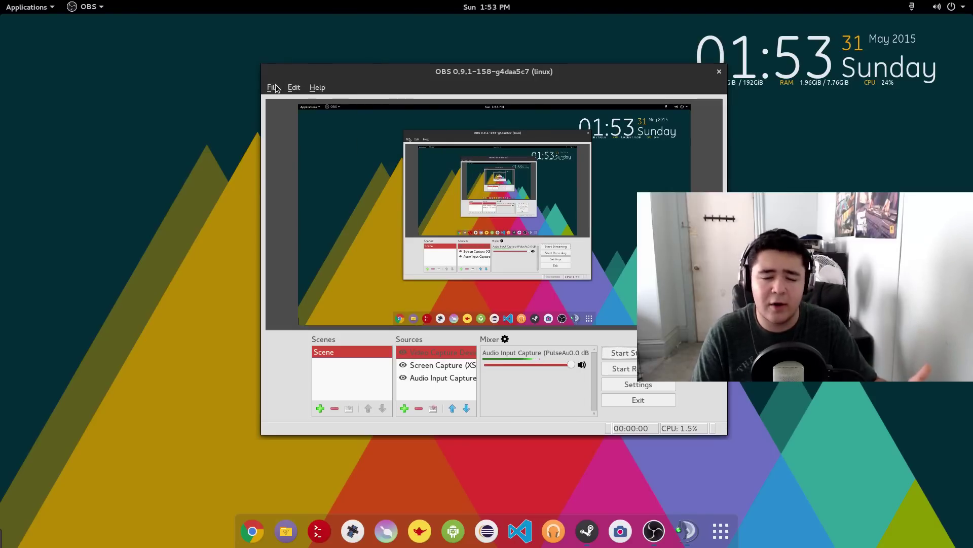
mouse_move(536, 72)
left_mouse_down()
mouse_move(546, 65)
mouse_move(541, 89)
left_mouse_up()
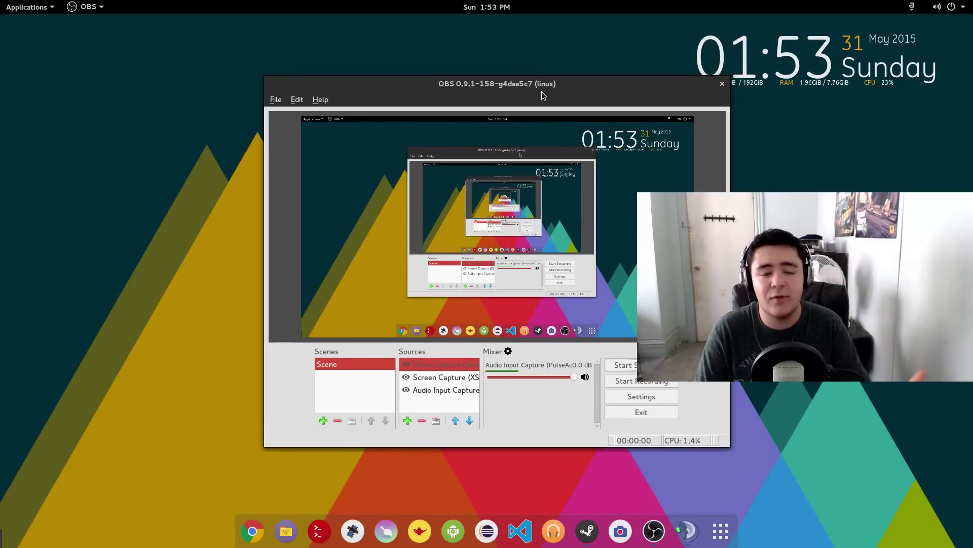
left_click_drag(512, 85, 478, 78)
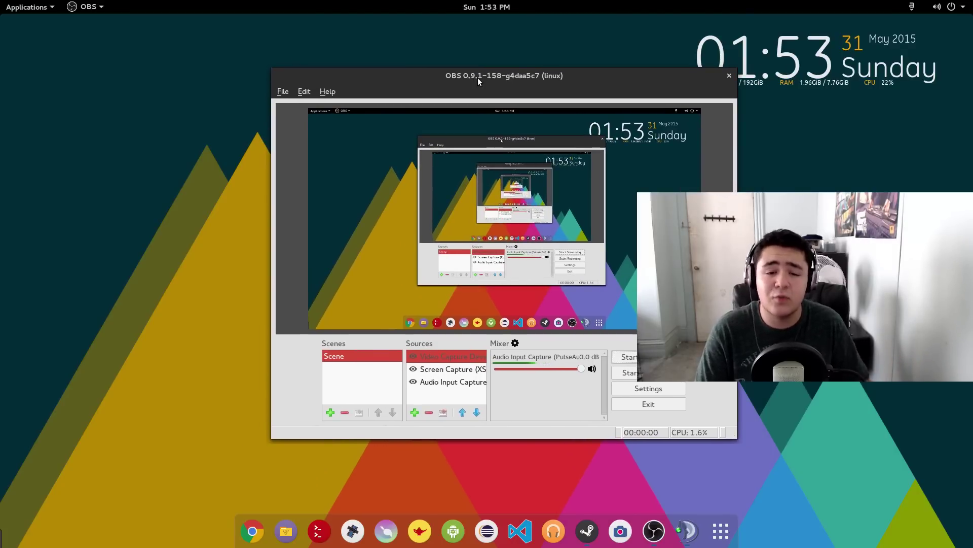
key("super+h")
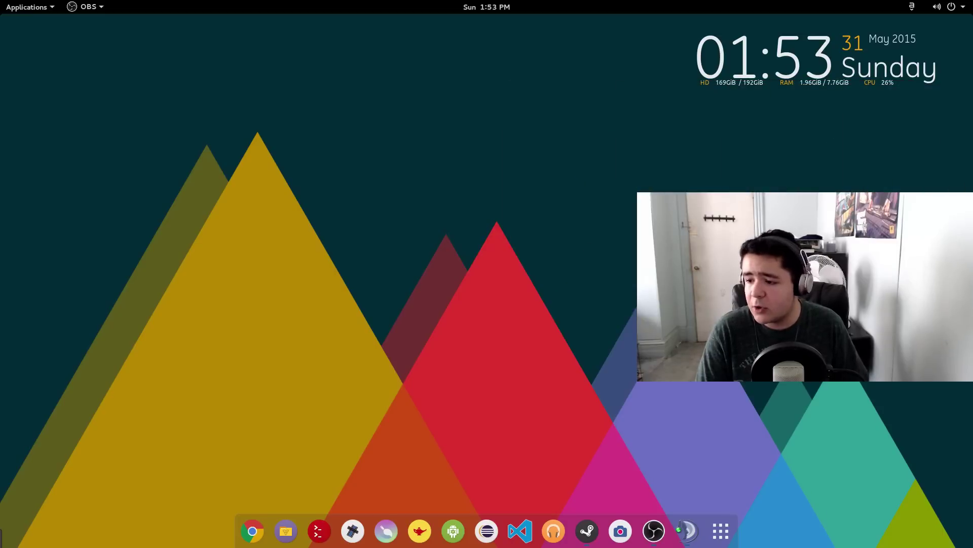
left_click(419, 530)
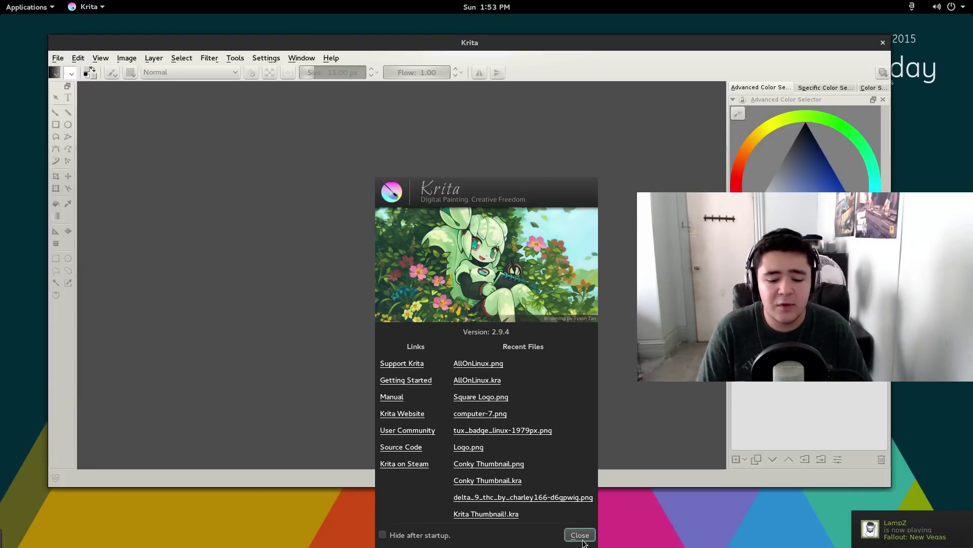
left_click(580, 535)
left_click(58, 58)
mouse_move(71, 100)
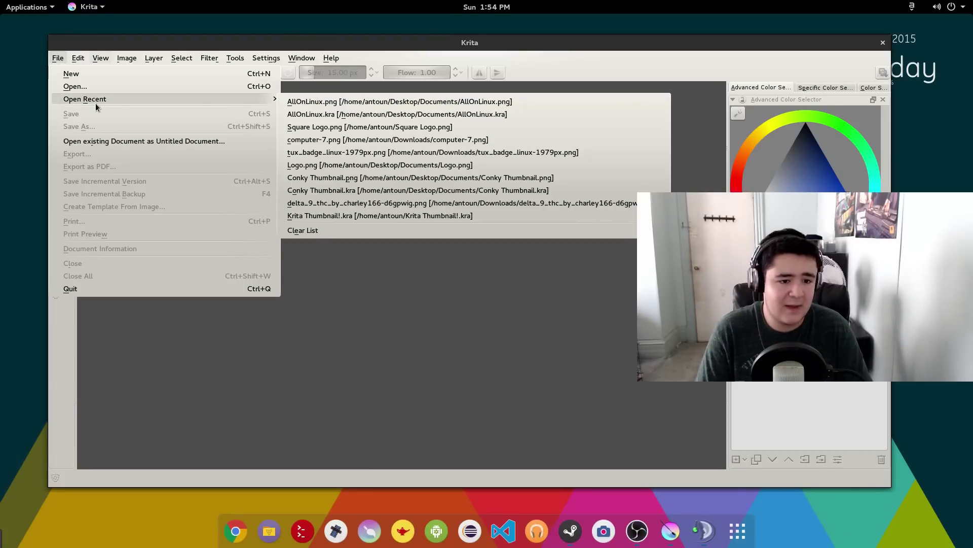
left_click(411, 103)
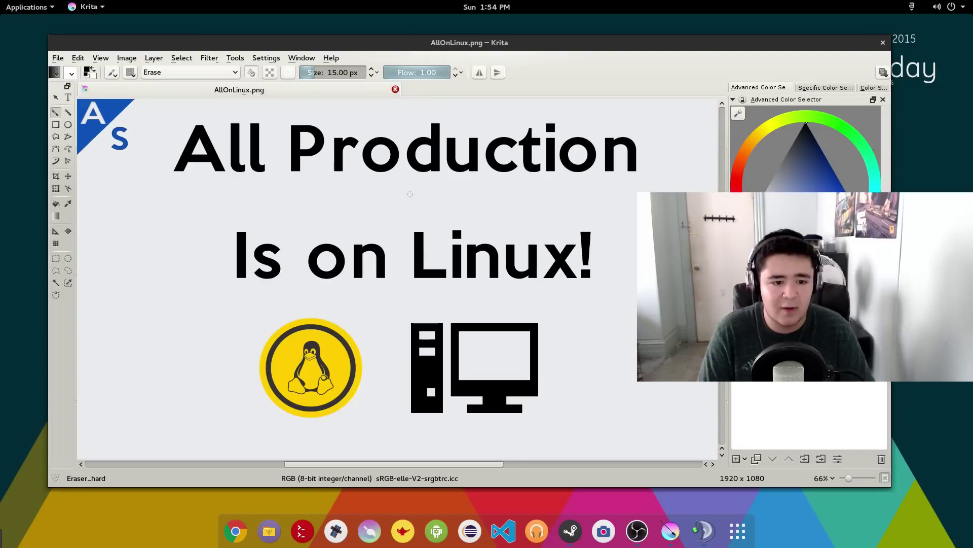
scroll(439, 304, "down", 1)
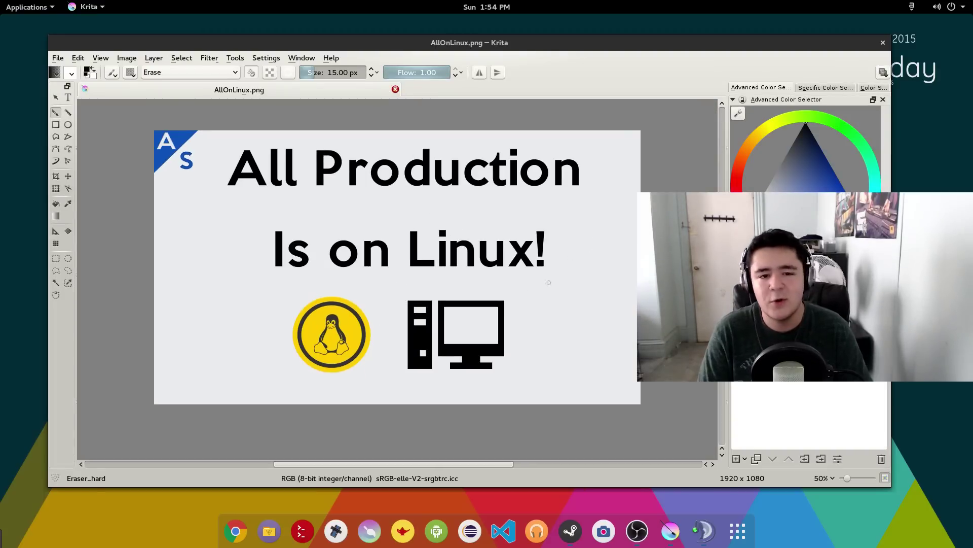
scroll(507, 269, "up", 1)
scroll(336, 242, "down", 1)
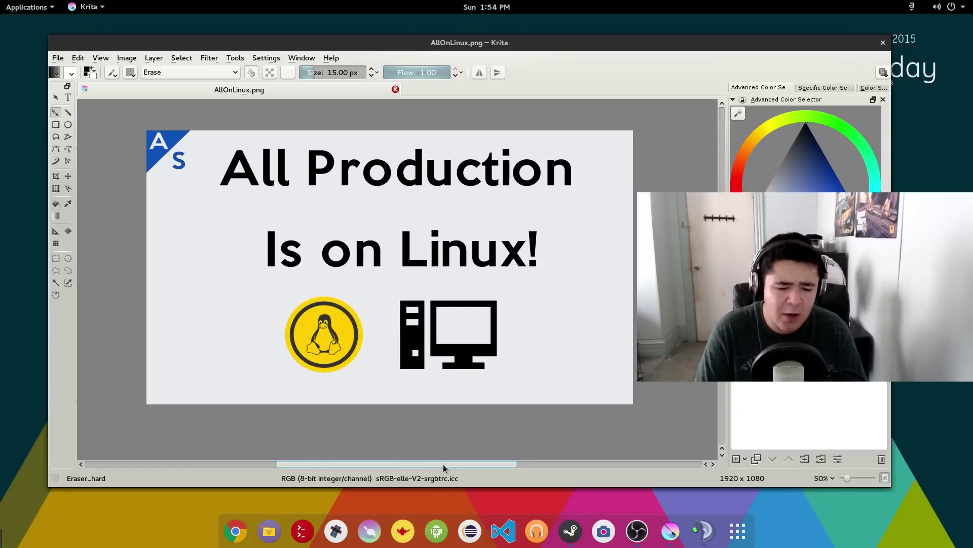
left_click_drag(443, 464, 435, 465)
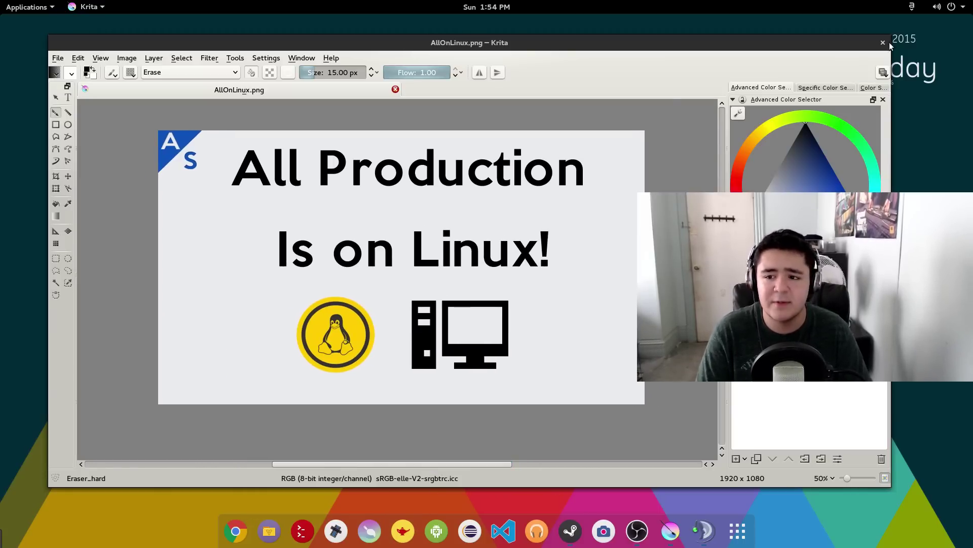
key("ctrl+q")
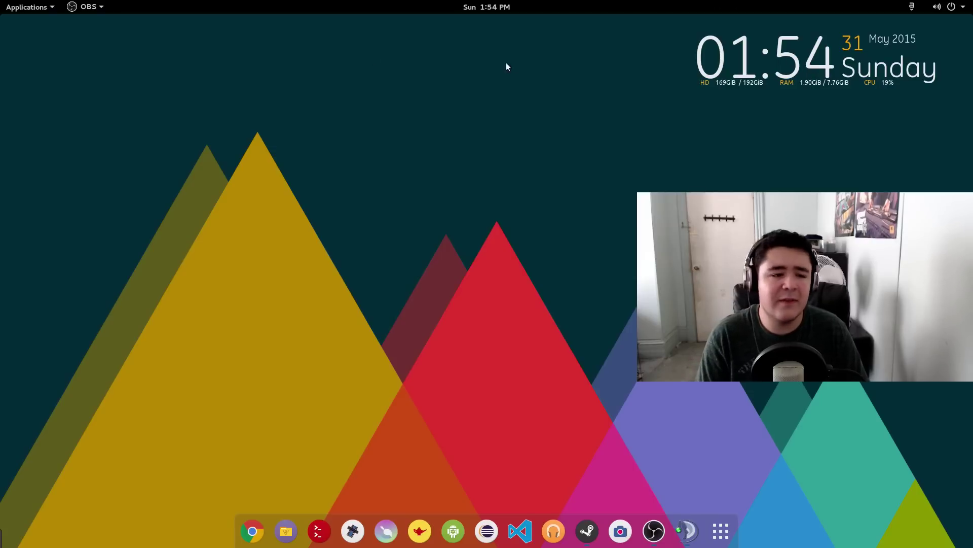
- Open the system Settings from the status menu and close it again
left_click(965, 7)
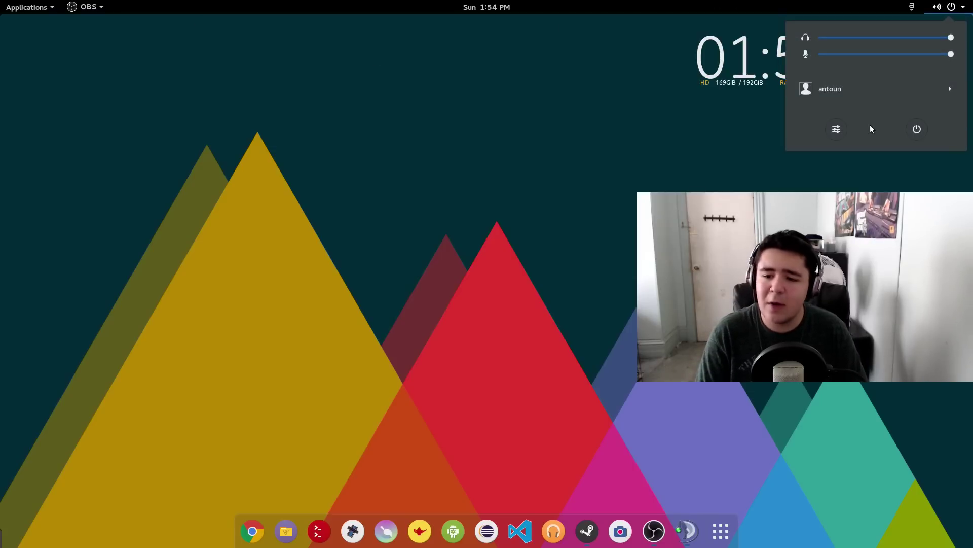
left_click(832, 134)
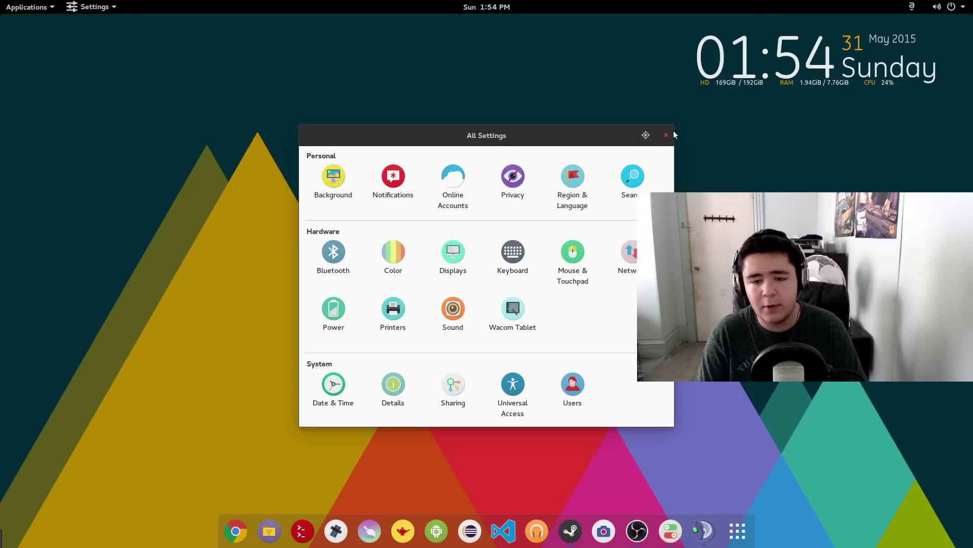
left_click(666, 135)
- Launch Tweak Tool from Applications > Utilities and position its window
left_click(28, 6)
mouse_move(34, 236)
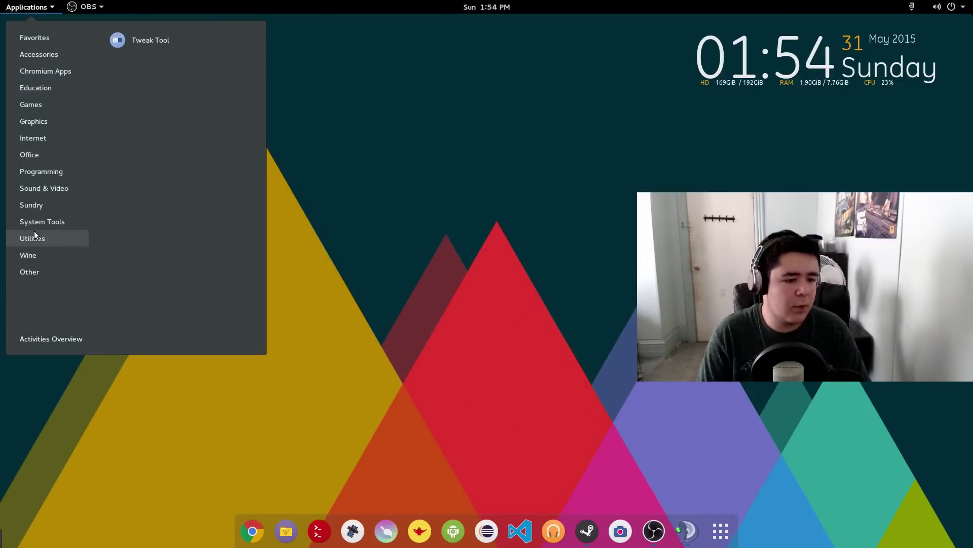
left_click(152, 42)
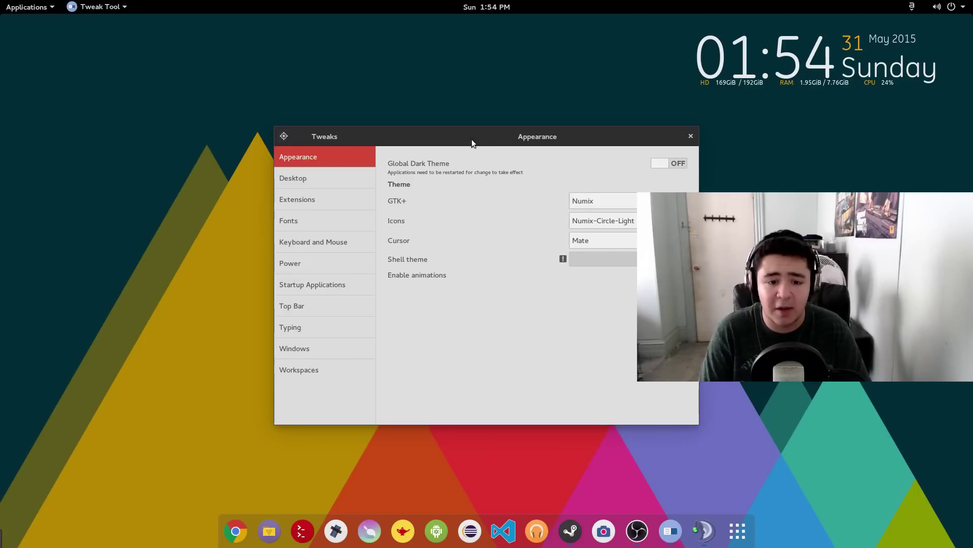
left_click_drag(472, 139, 501, 117)
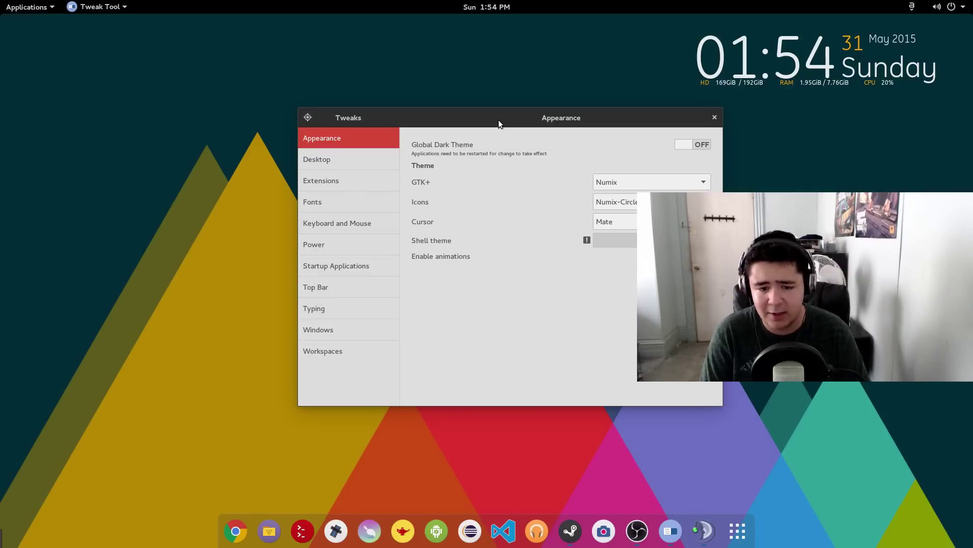
left_click_drag(498, 119, 479, 114)
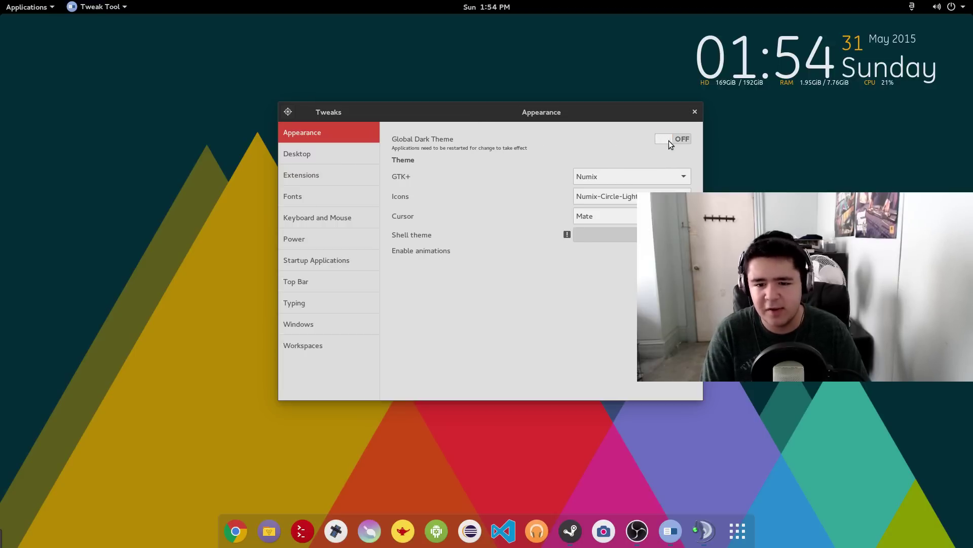
- Set the GTK+ theme to Numix, icons to Numix-Circle-Light and cursor to Mate
left_click(625, 178)
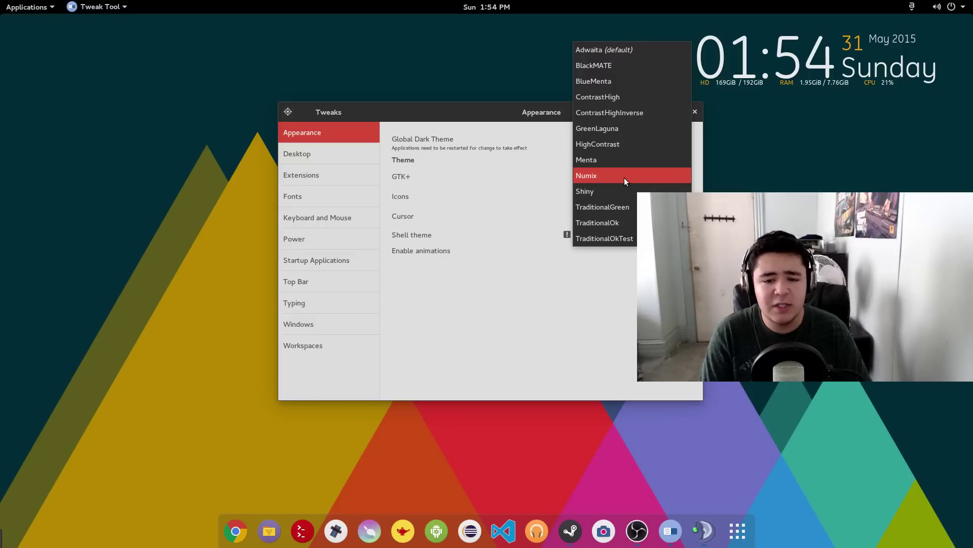
left_click(624, 177)
left_click(624, 177)
left_click(624, 177)
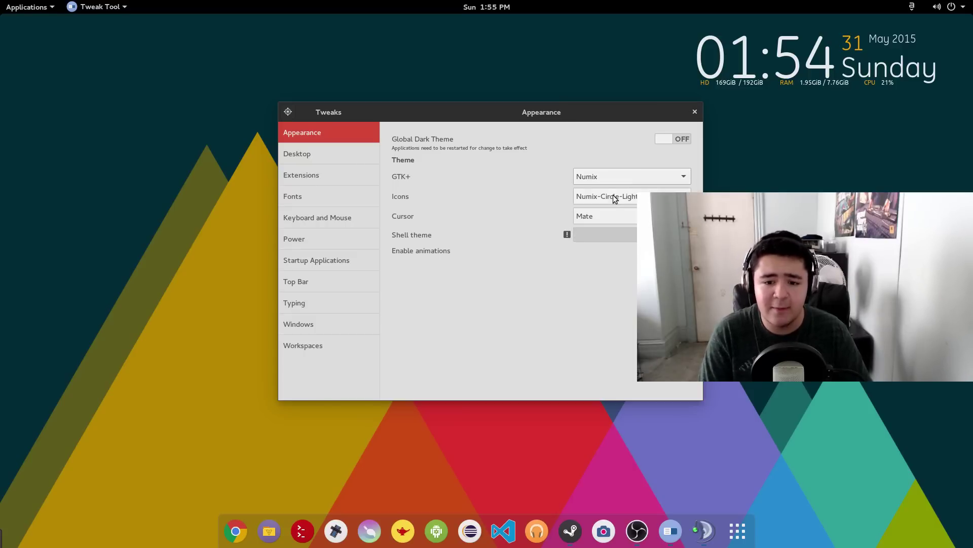
left_click(615, 199)
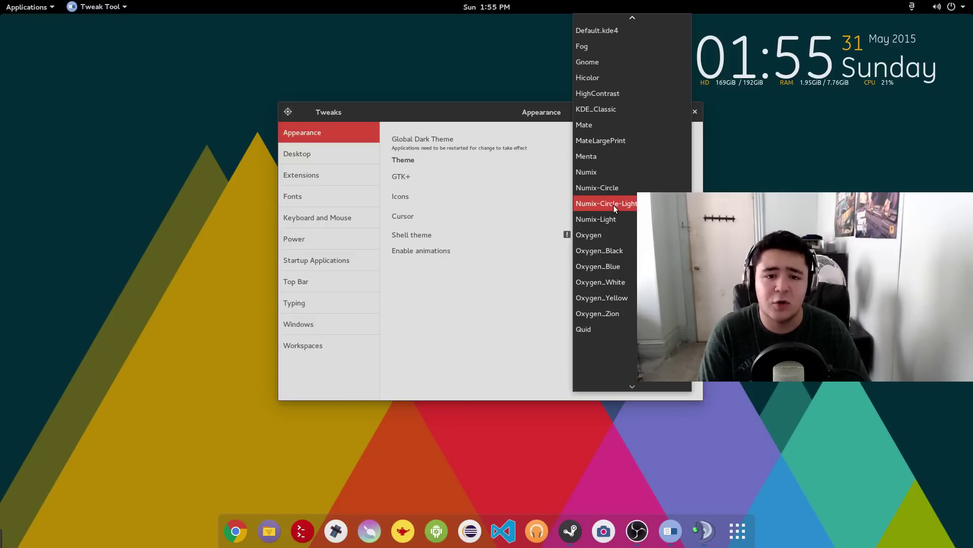
left_click(614, 206)
left_click(609, 217)
left_click(609, 217)
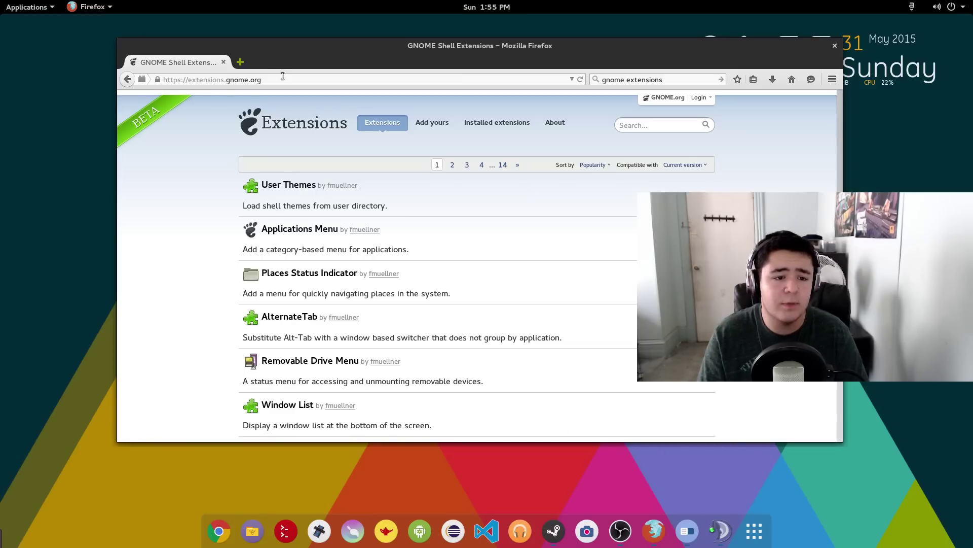
- Browse the extensions list, toggle the Applications menu, then bring up the English-to-Russian translator
scroll(439, 296, "down", 3)
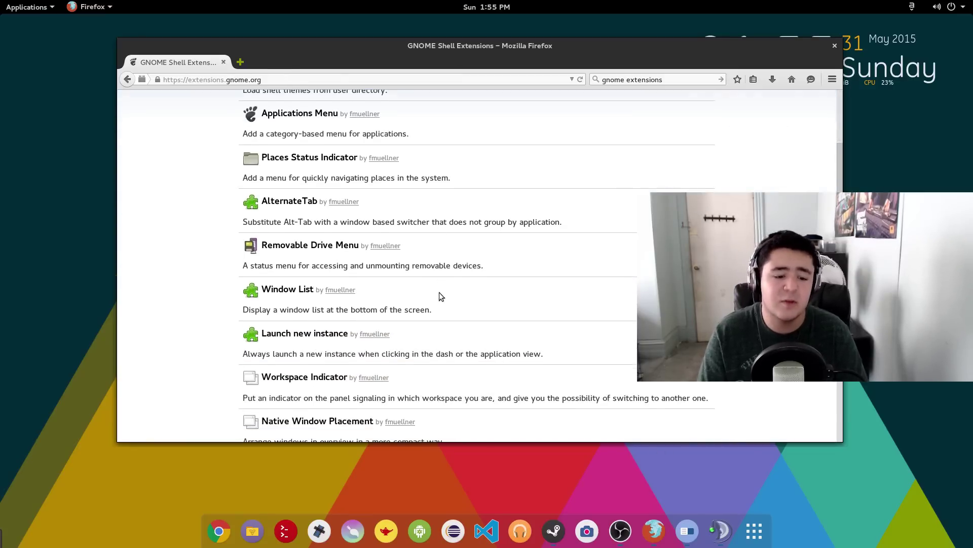
scroll(439, 292, "up", 3)
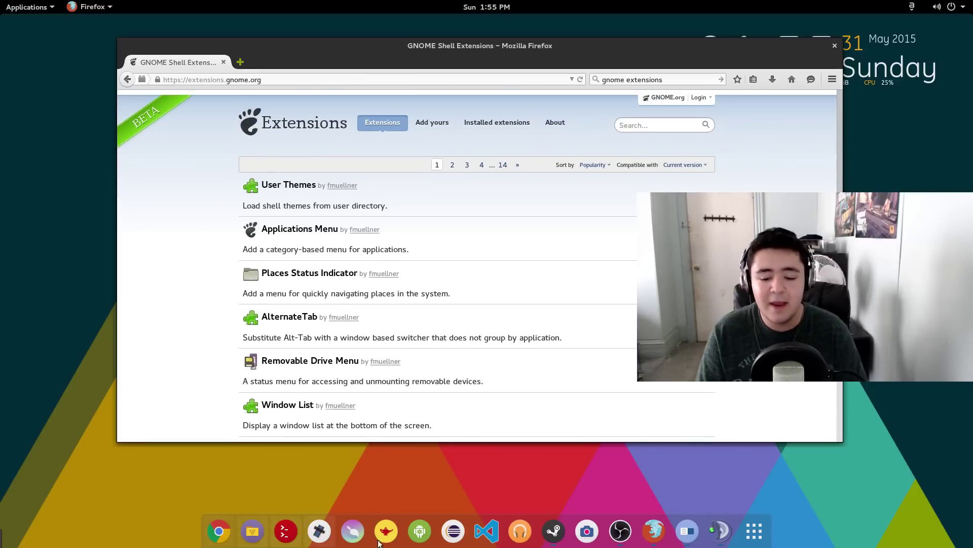
scroll(304, 355, "down", 1)
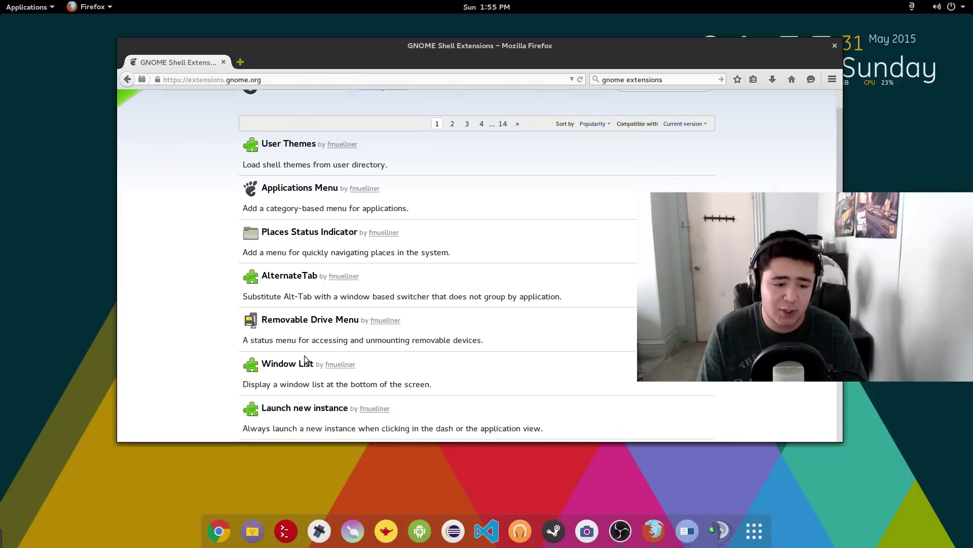
scroll(304, 355, "up", 1)
left_click(51, 4)
left_click(50, 4)
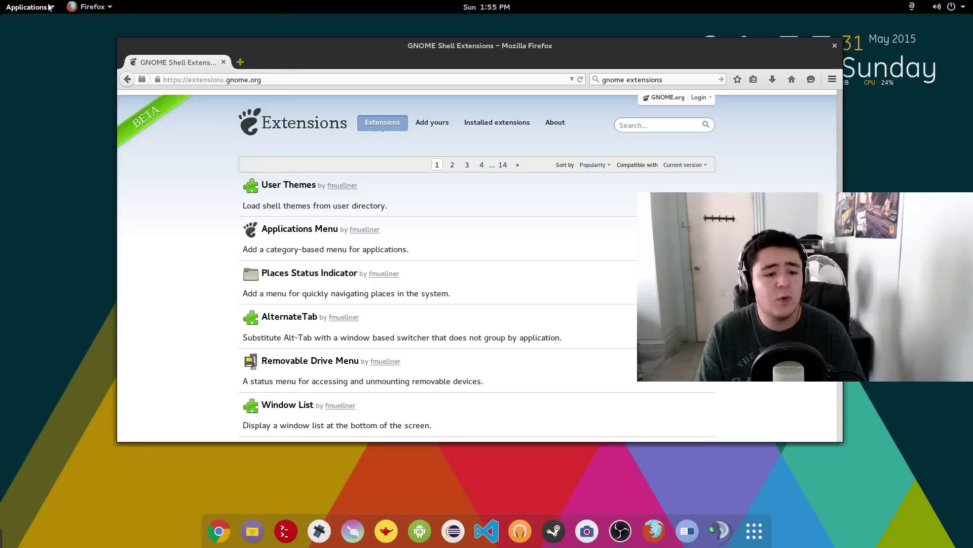
left_click(50, 4)
left_click(51, 4)
scroll(341, 281, "down", 5)
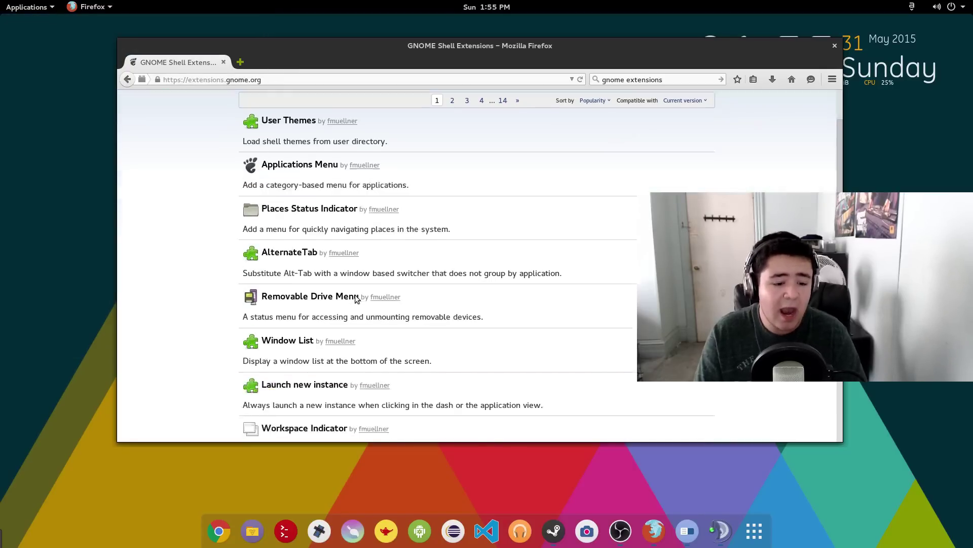
left_click(913, 6)
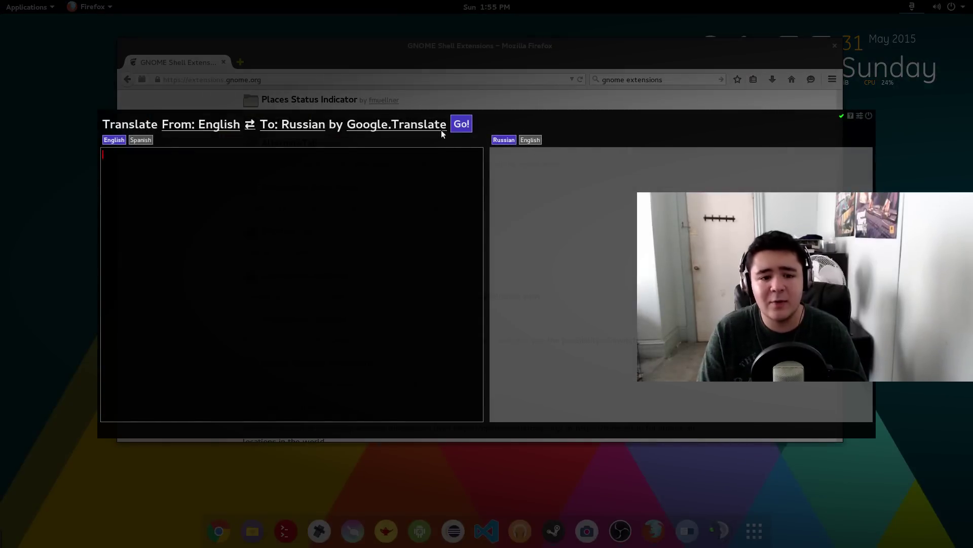
- View the other translation providers besides Google.Translate, then close the list and the translator
left_click(407, 127)
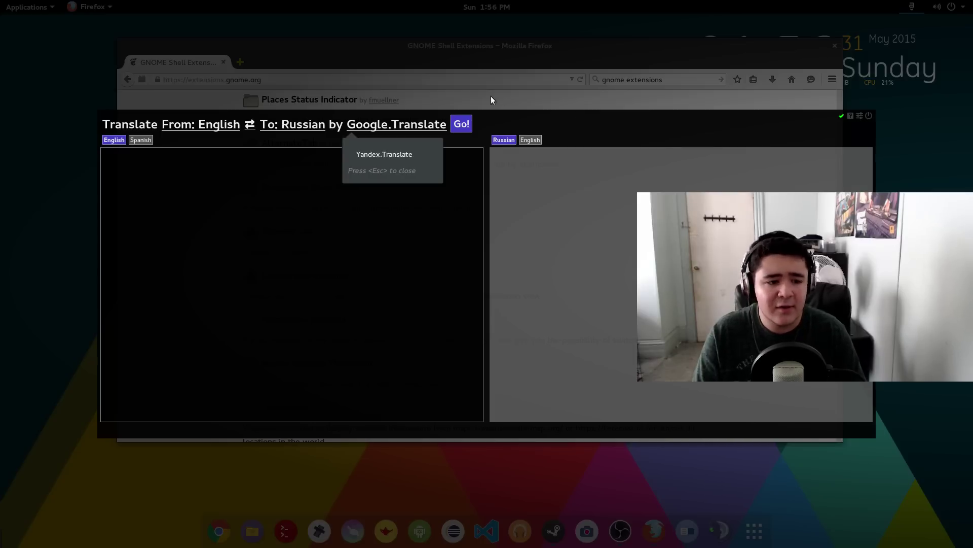
key("Escape")
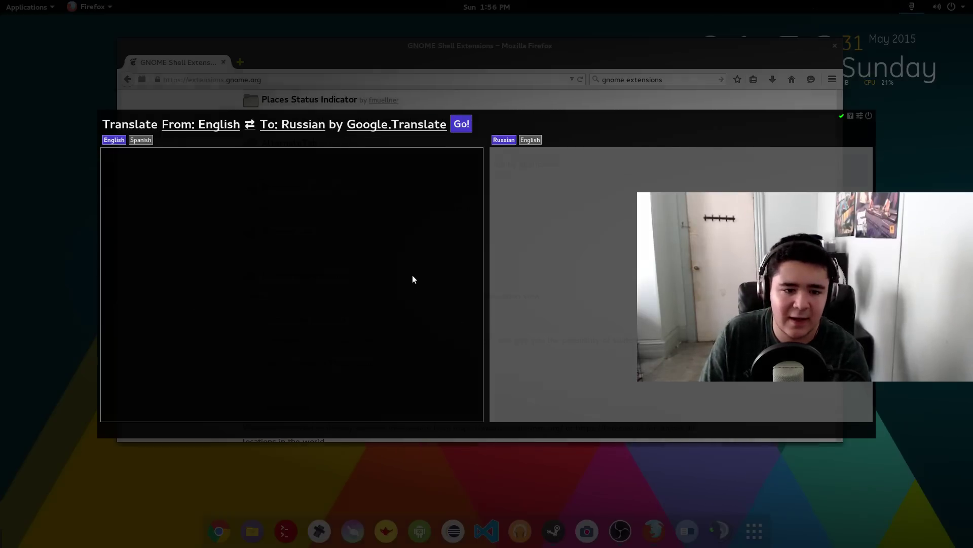
key("Escape")
scroll(343, 286, "down", 1)
- Open the Places Status Indicator extension page and switch it on to install it
scroll(343, 286, "up", 1)
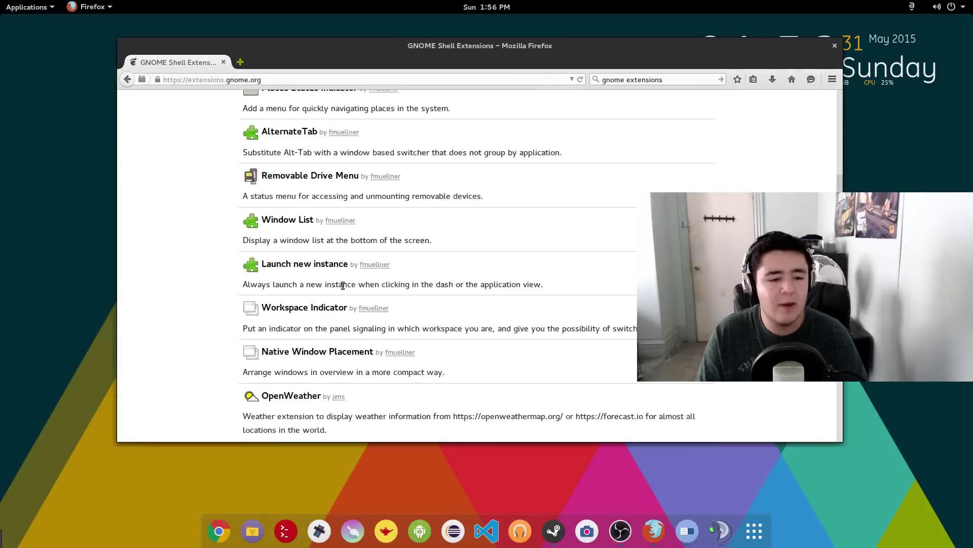
scroll(343, 286, "up", 3)
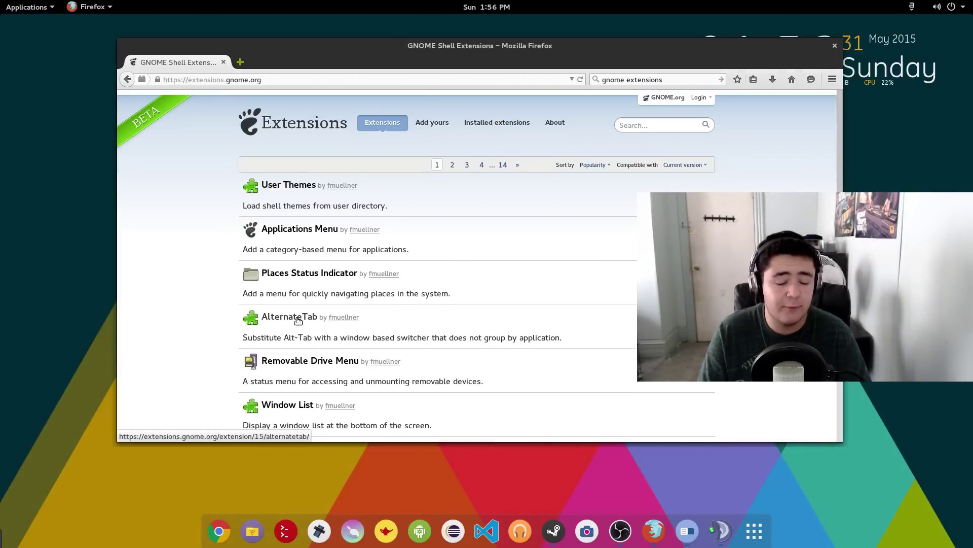
scroll(310, 261, "down", 1)
left_click(311, 246)
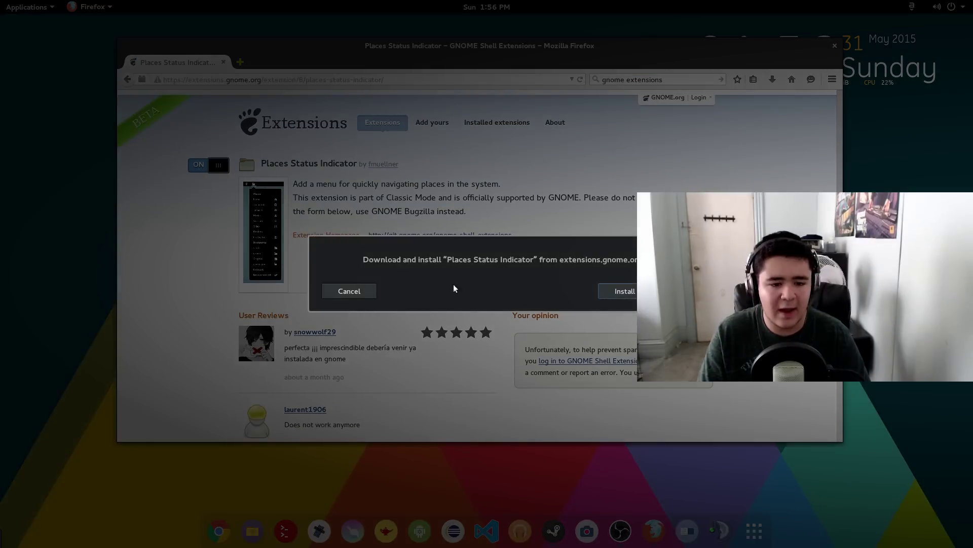
left_click(617, 291)
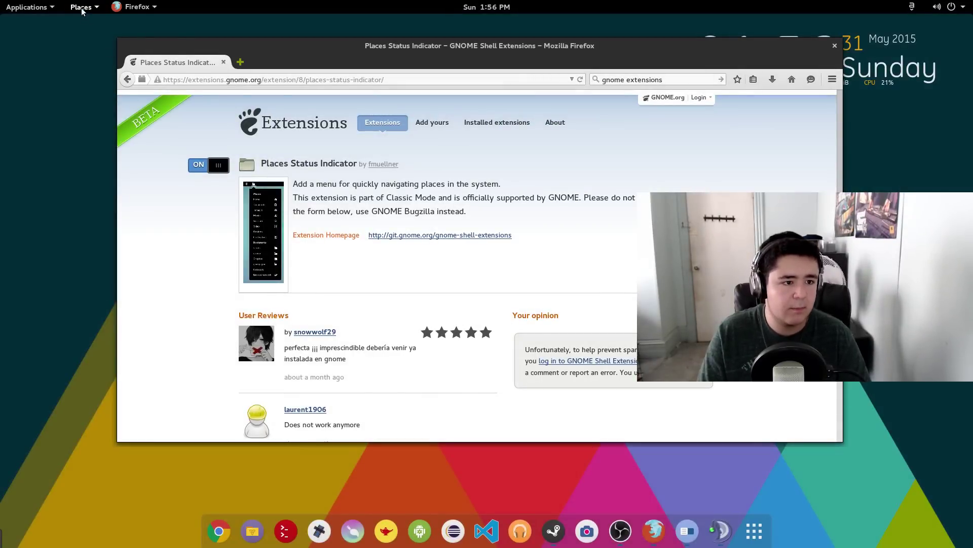
- Try the new Places menu, return to the extensions list, and bring Tweak Tool forward
left_click(81, 7)
left_click(82, 7)
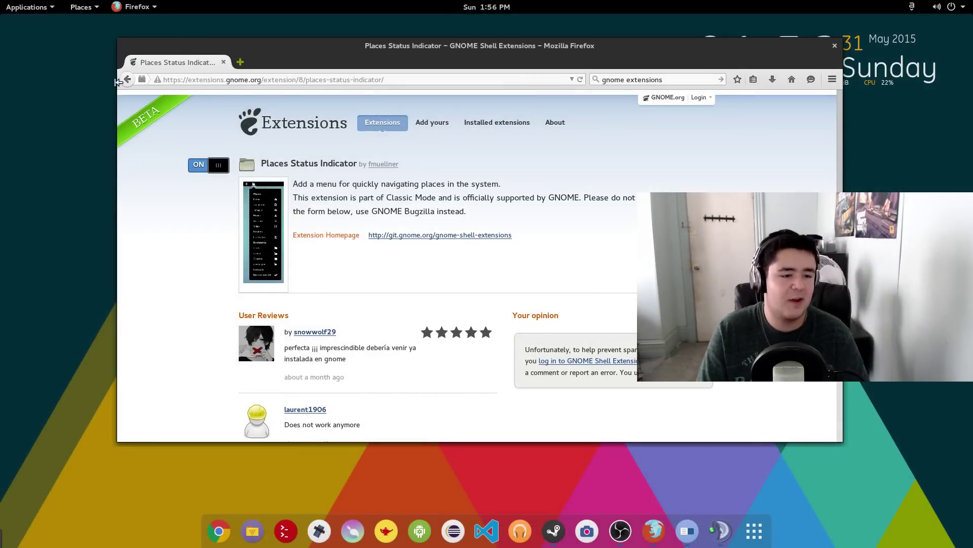
left_click(126, 79)
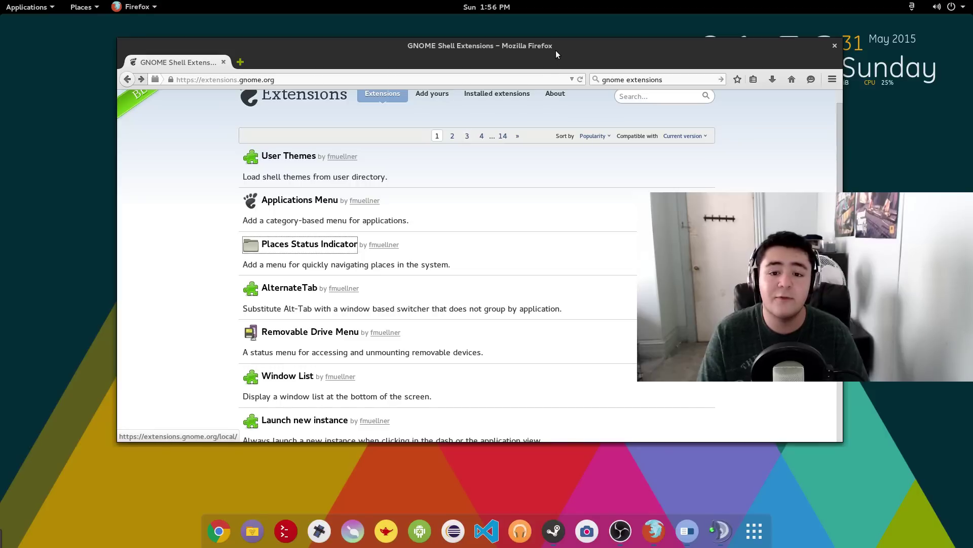
left_click_drag(555, 50, 565, 484)
left_click(454, 206)
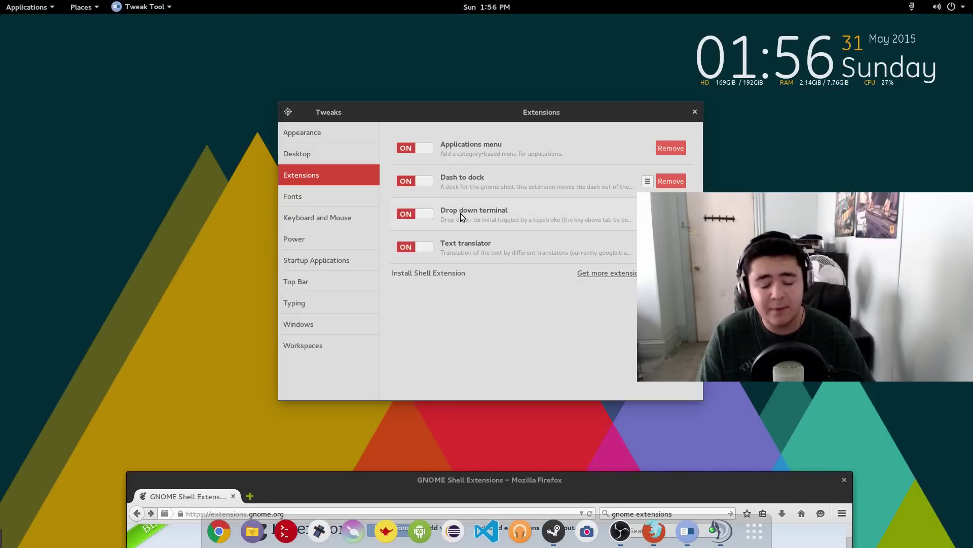
- In the drop-down terminal quit htop, run clear, hide it, and move Firefox to mid-screen
key("grave")
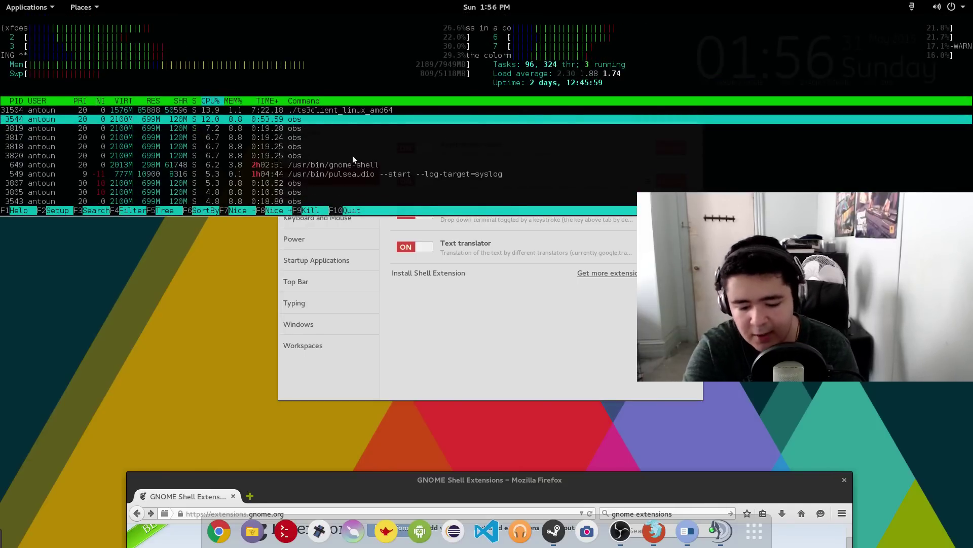
key("q")
type("clear")
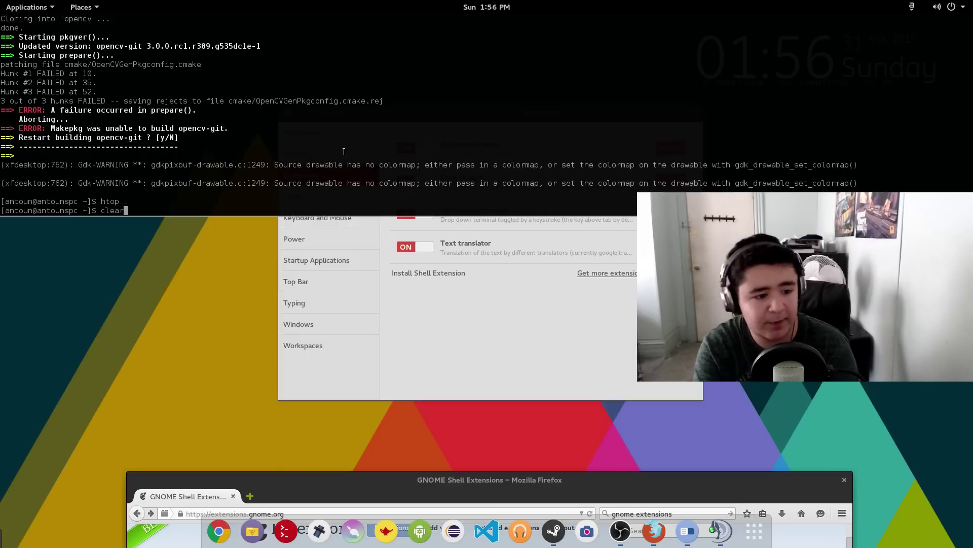
key("Return")
key("grave")
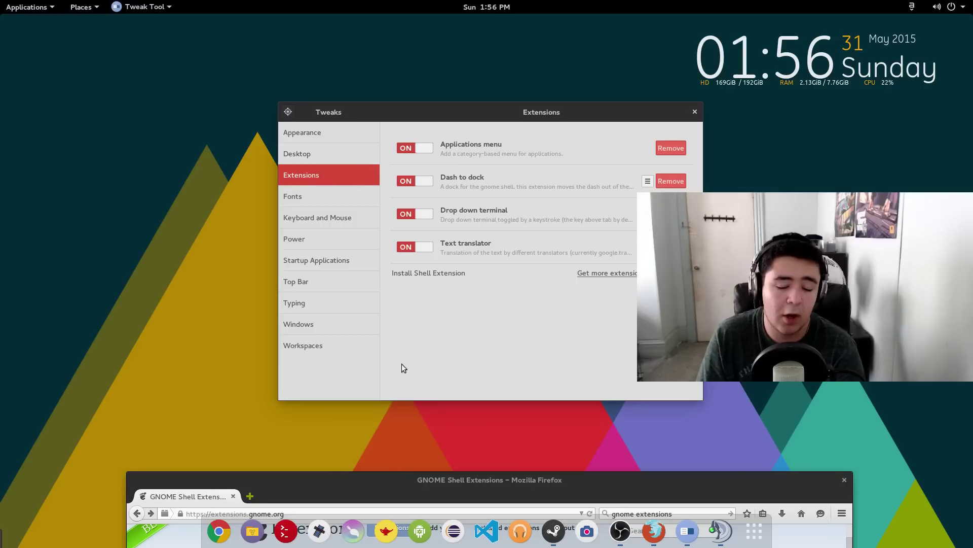
left_click_drag(420, 483, 247, 94)
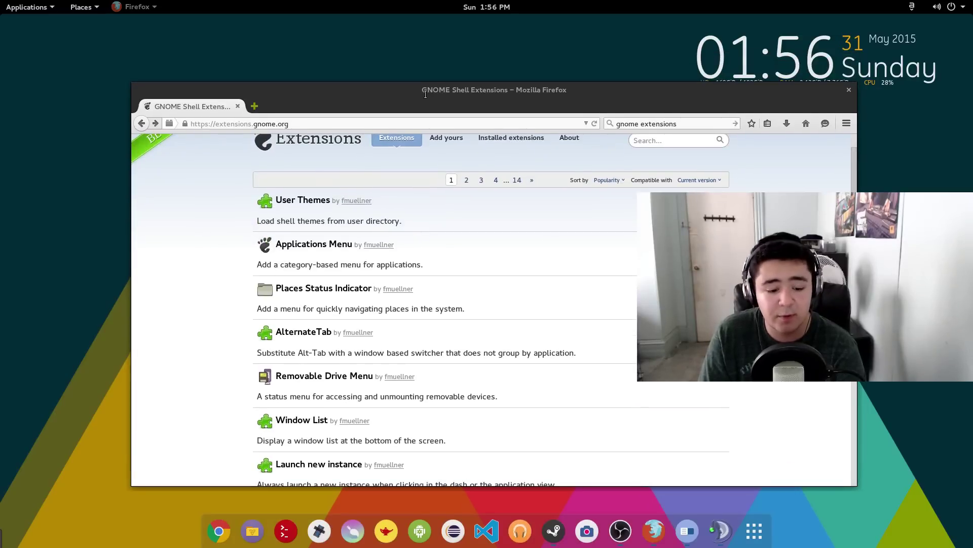
key("grave")
key("grave")
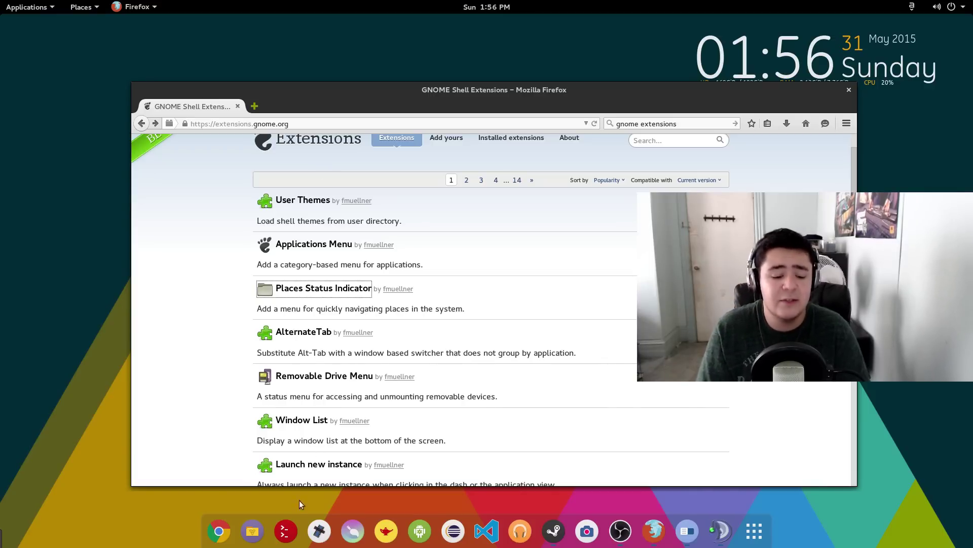
left_click(287, 529)
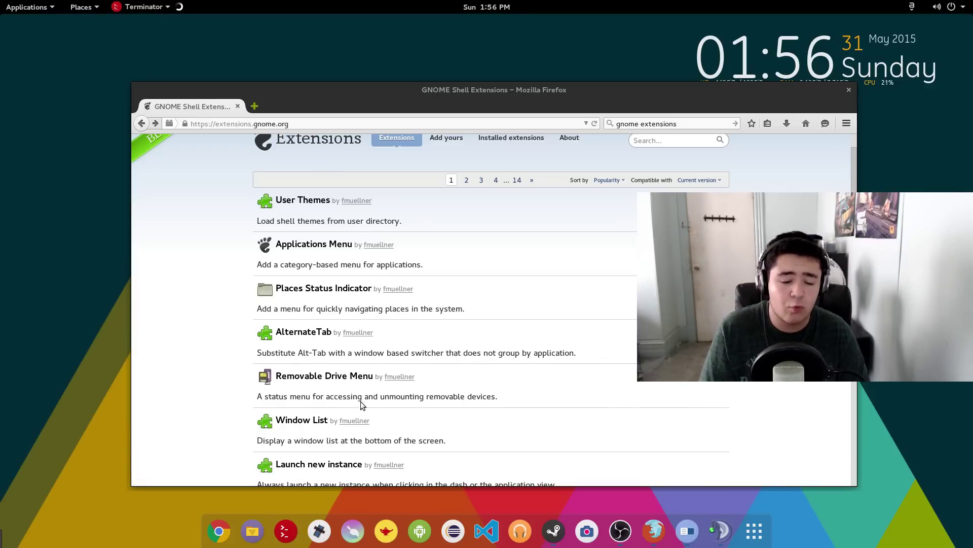
left_click_drag(148, 22, 439, 89)
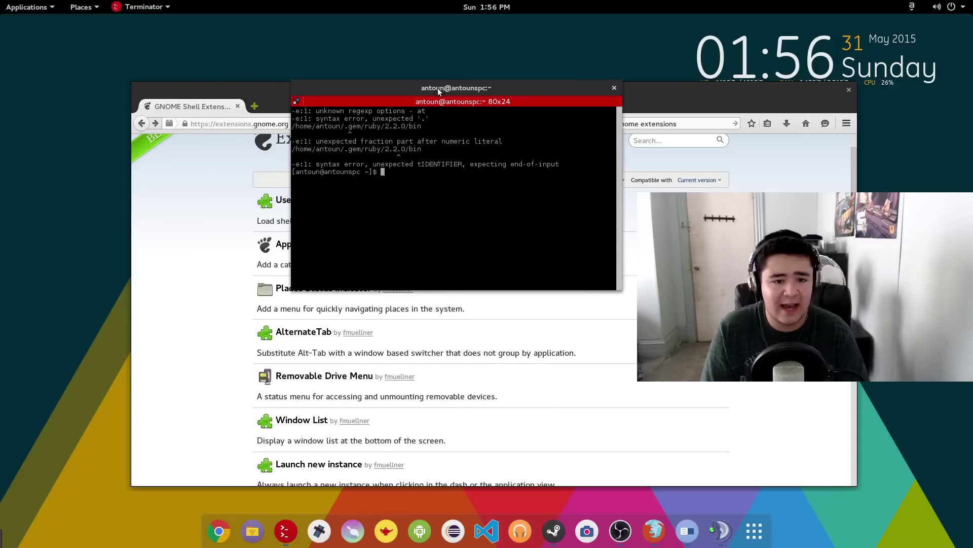
left_click_drag(522, 178, 305, 109)
left_click(401, 170)
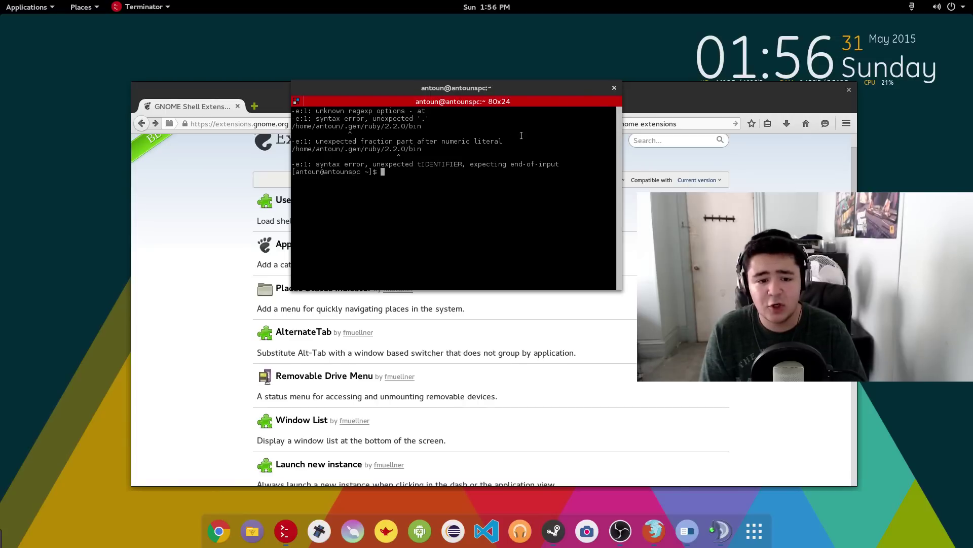
left_click(613, 88)
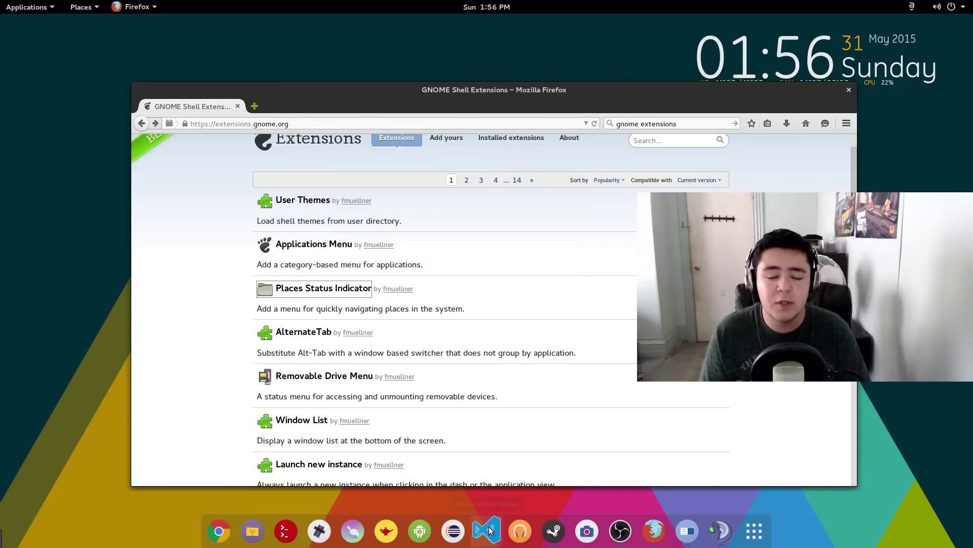
- Close Firefox and glance at VS Code's File menu over the open .conkyrc file
left_click(848, 91)
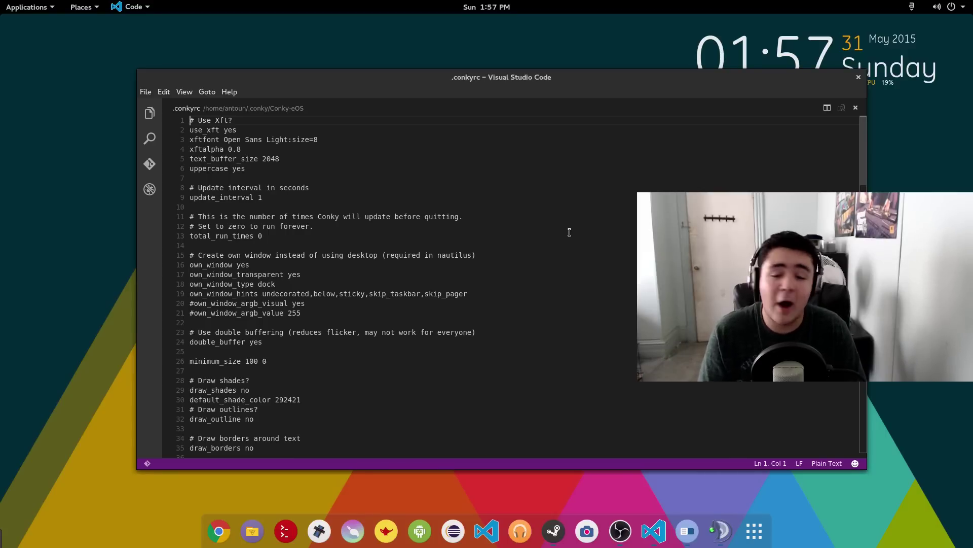
left_click(147, 93)
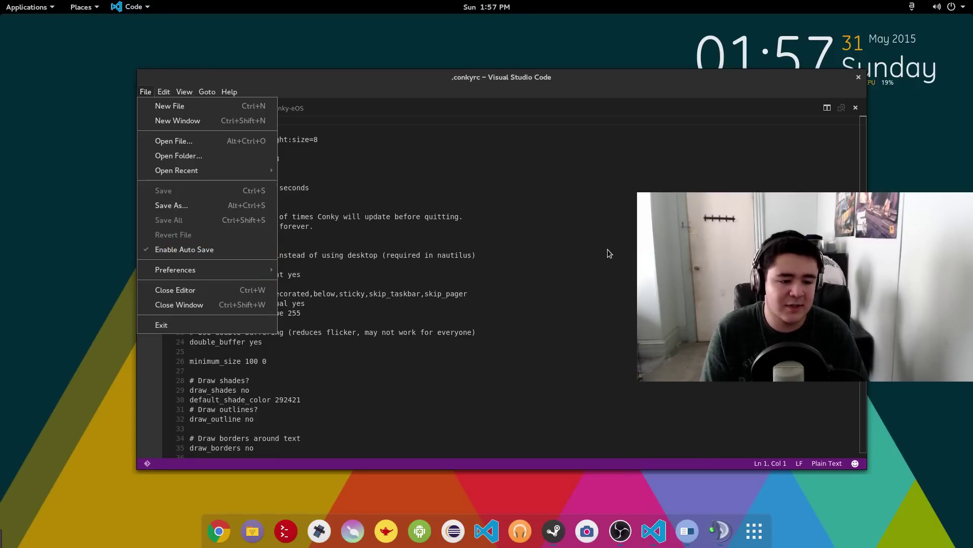
left_click(517, 254)
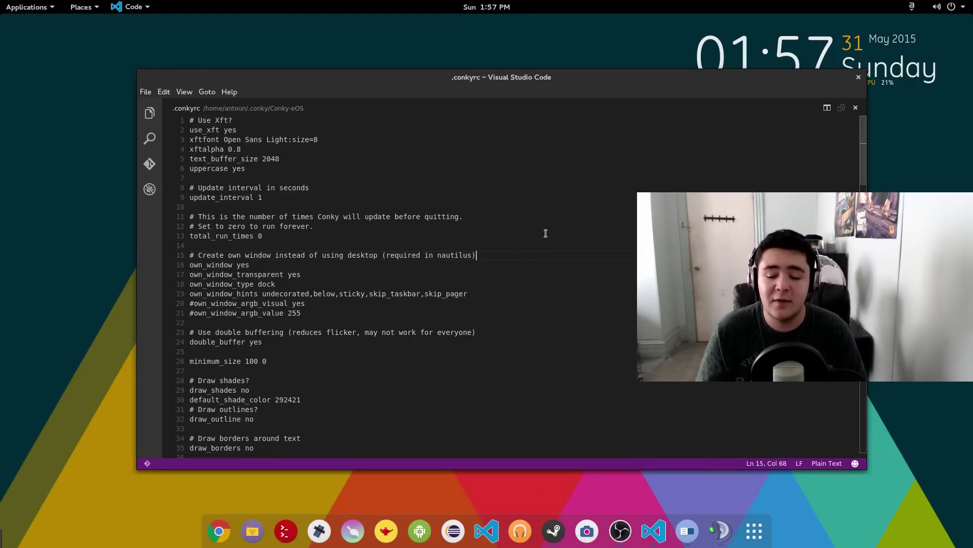
- Close VS Code, confirm Numix-Circle-Light icons in Tweak Tool's Appearance, and launch Terminator
left_click(857, 77)
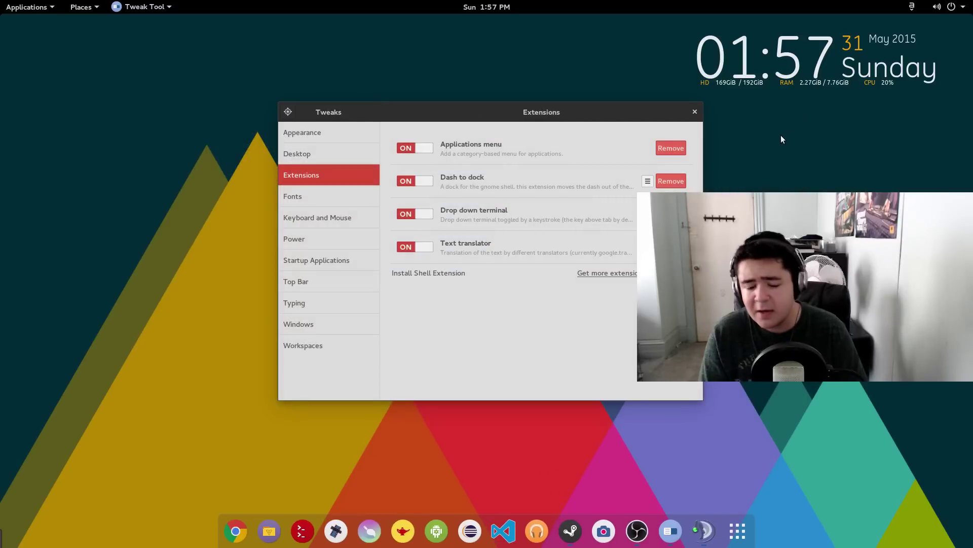
left_click(355, 136)
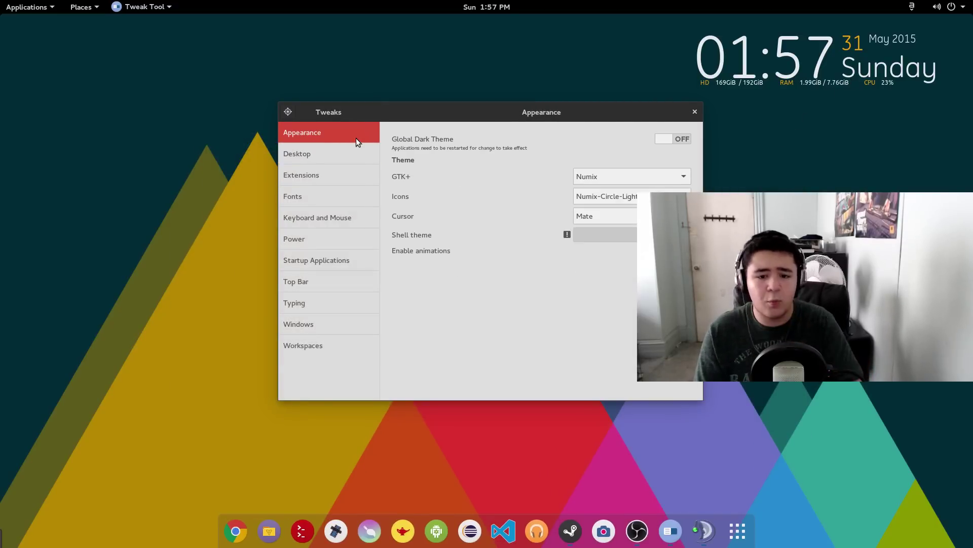
left_click(599, 197)
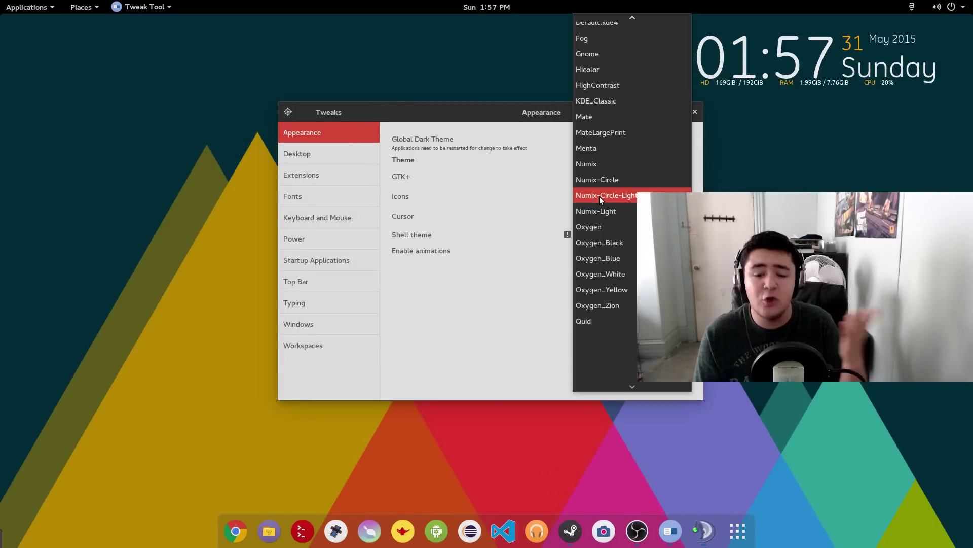
left_click(599, 196)
left_click(599, 197)
left_click(599, 197)
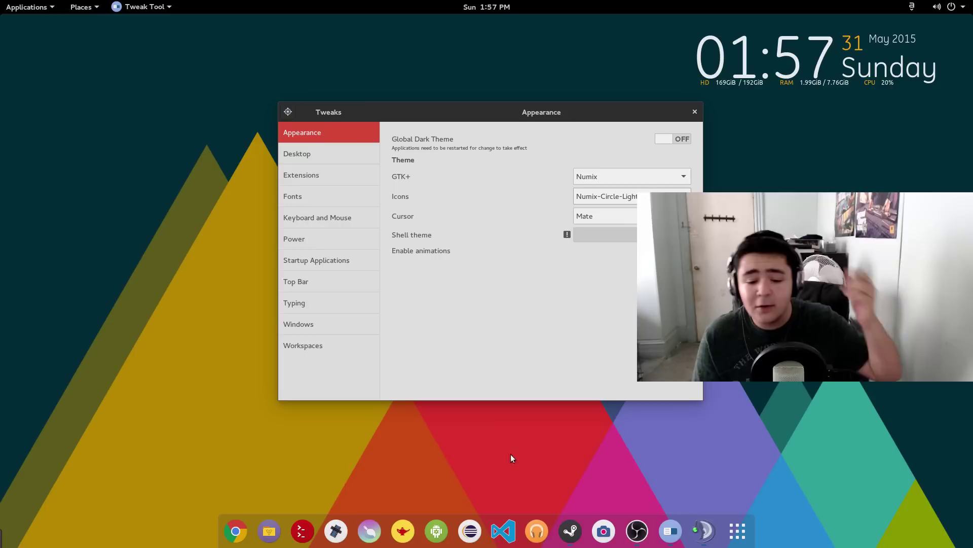
left_click(302, 531)
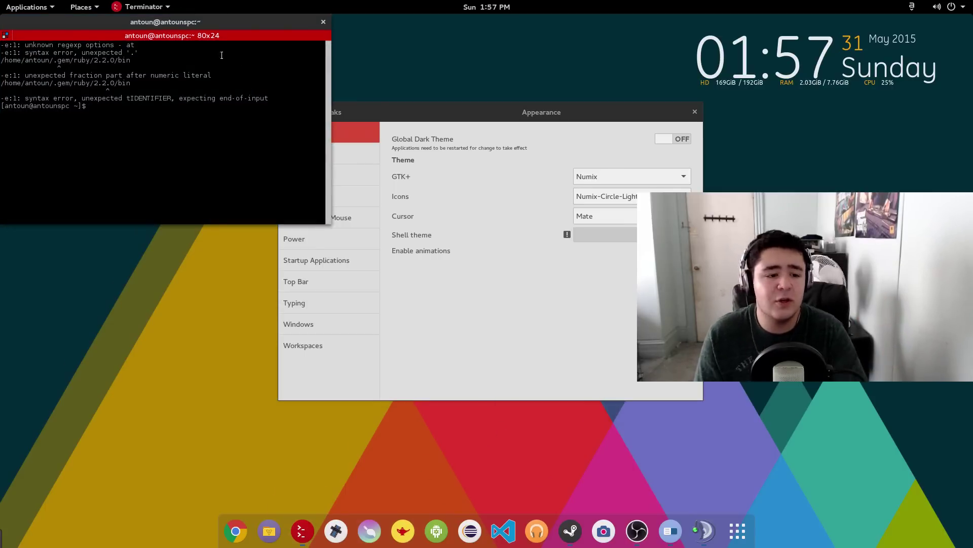
- Move Terminator over the Tweaks window and clear the terminal
left_click_drag(239, 34, 630, 127)
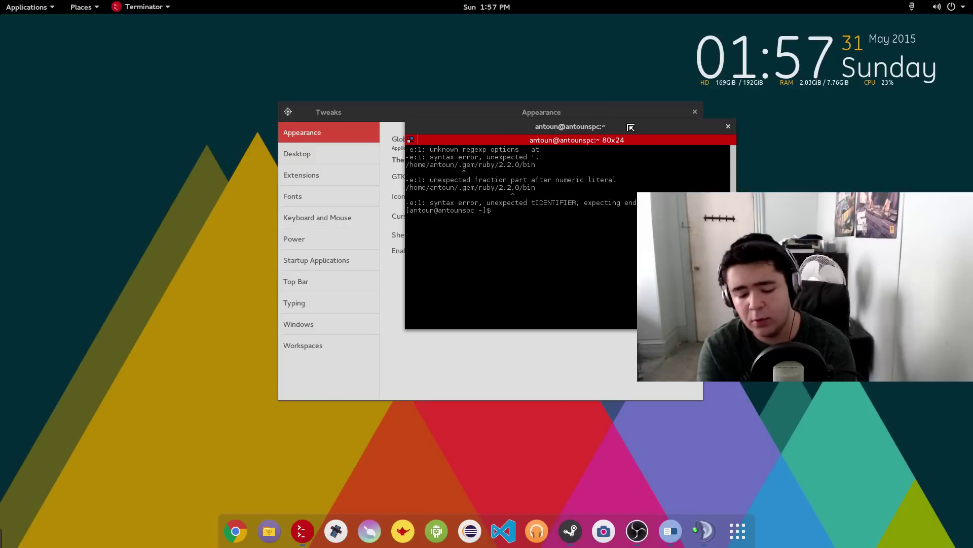
key("BackSpace")
key("BackSpace")
key("BackSpace")
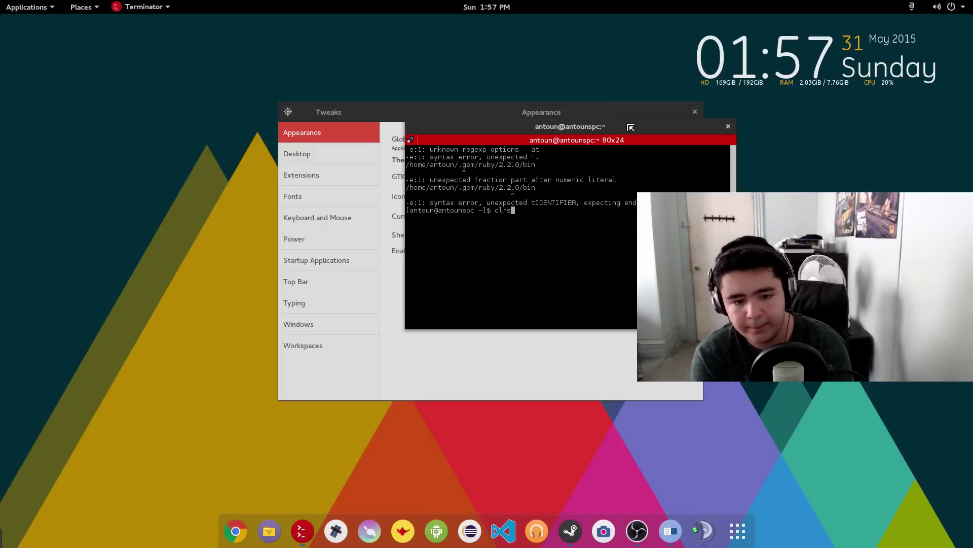
type("clear")
key("Return")
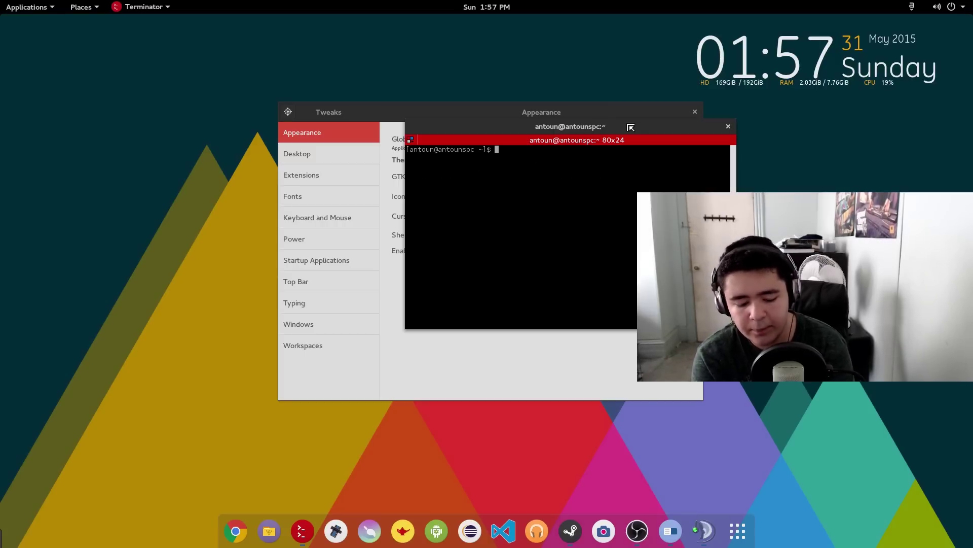
- Run yaourt numix and scroll through the listed numix packages
type("yaourt nu")
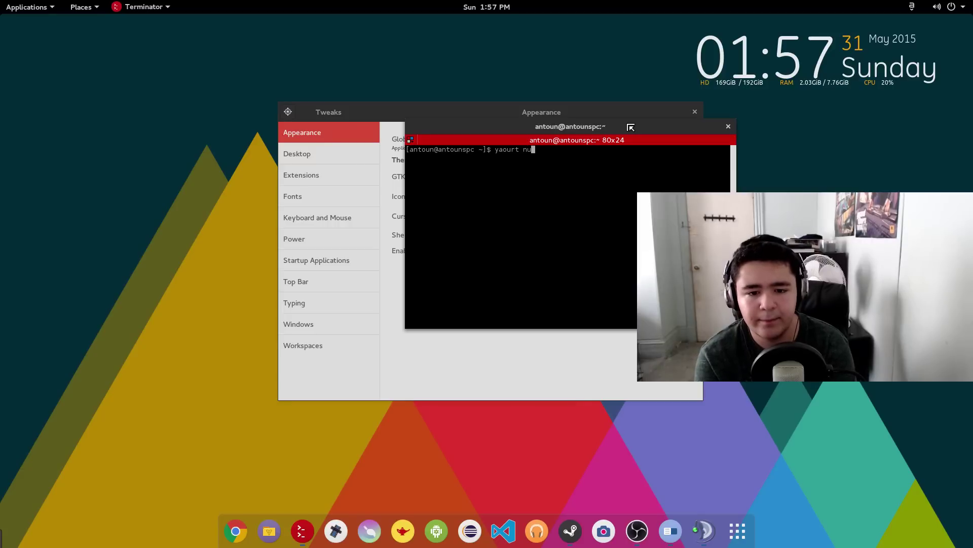
type("mix")
key("Return")
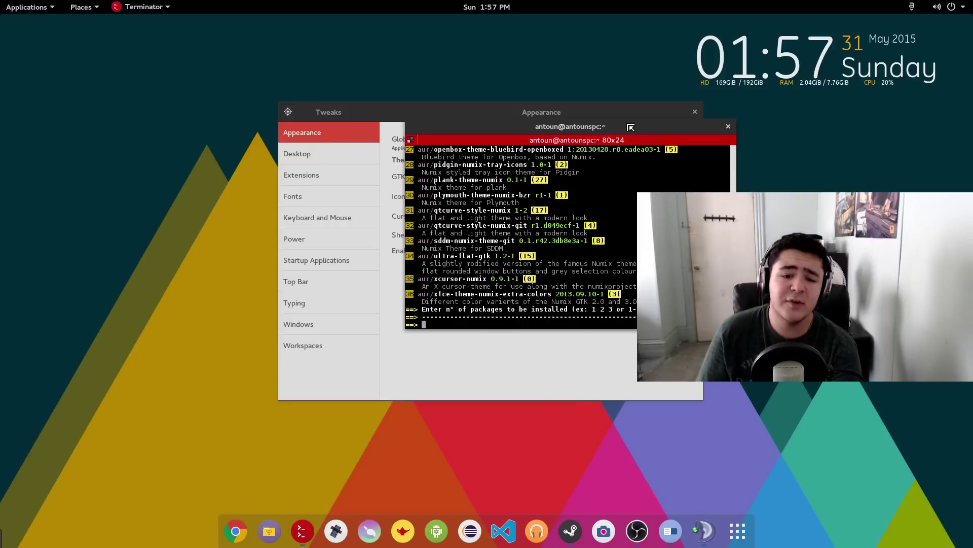
scroll(602, 198, "up", 10)
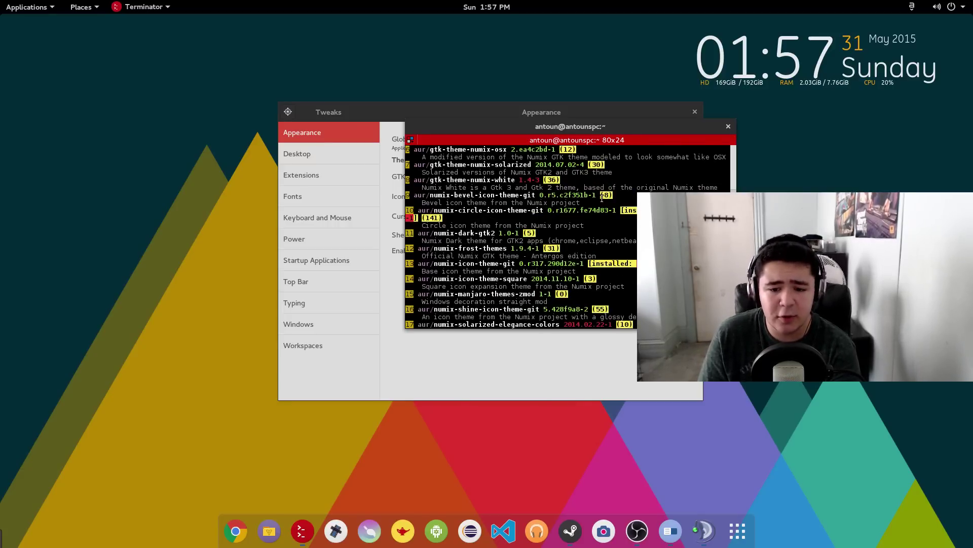
scroll(602, 198, "up", 8)
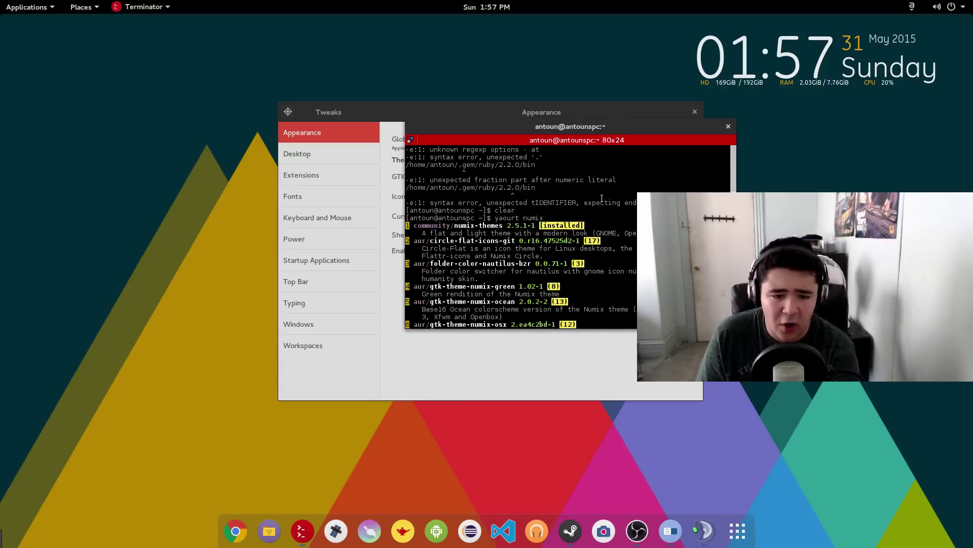
scroll(603, 198, "down", 1)
left_click_drag(451, 202, 493, 203)
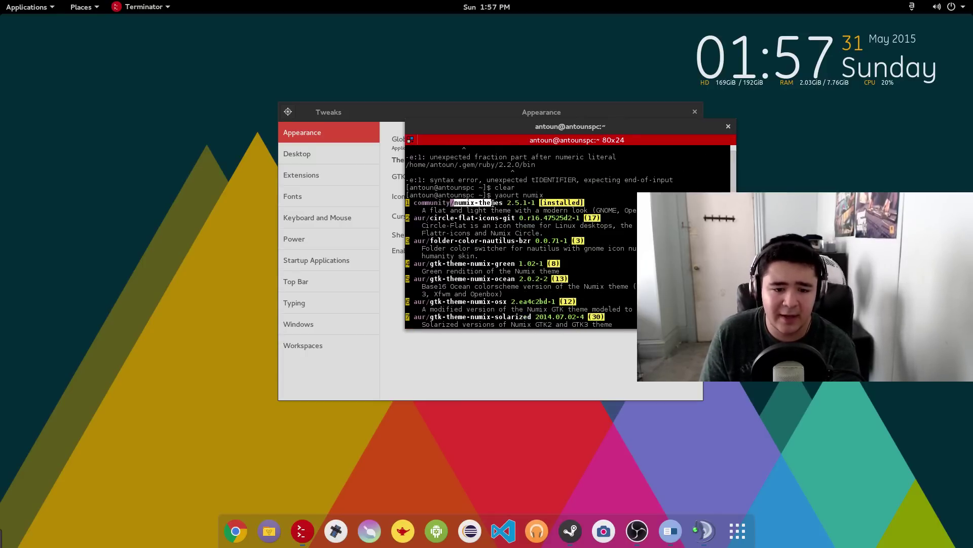
left_click(501, 203)
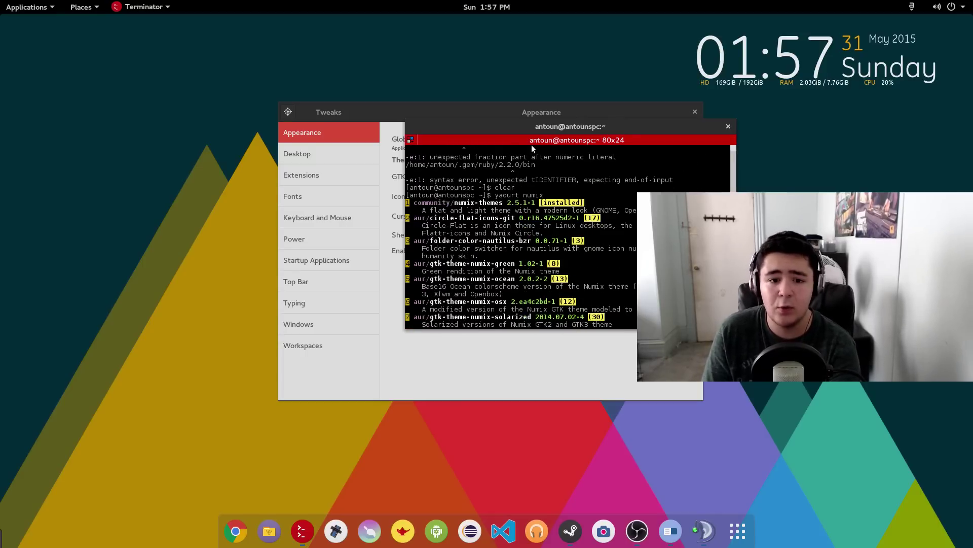
- Highlight the numix-circle-icon-theme-git and numix-frost-themes entries in the search results
left_click_drag(532, 146, 504, 99)
scroll(501, 132, "down", 6)
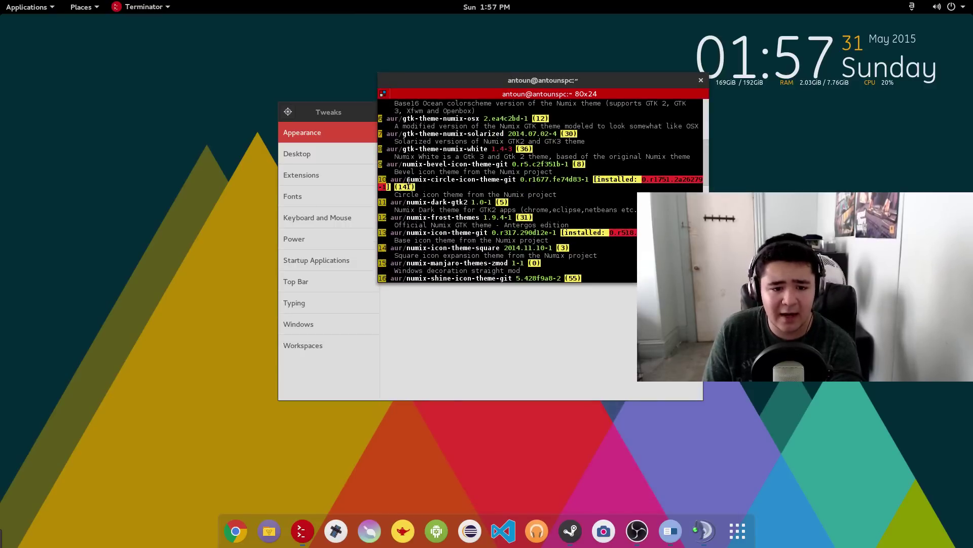
left_click_drag(408, 180, 510, 183)
left_click(483, 199)
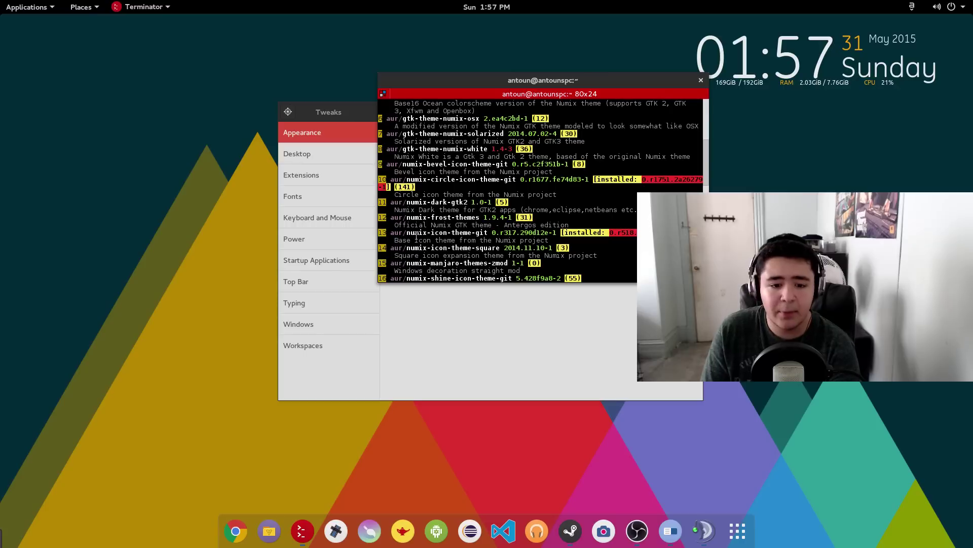
left_click_drag(405, 218, 477, 218)
scroll(479, 218, "down", 14)
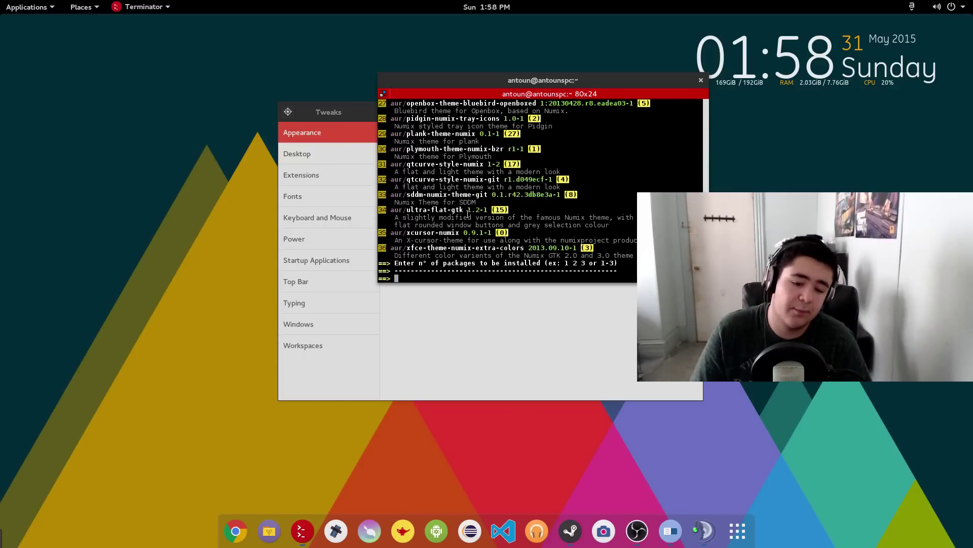
- Cancel the yaourt prompt with Ctrl+C and switch to Chrome's xfdesktop package search
key("ctrl+c")
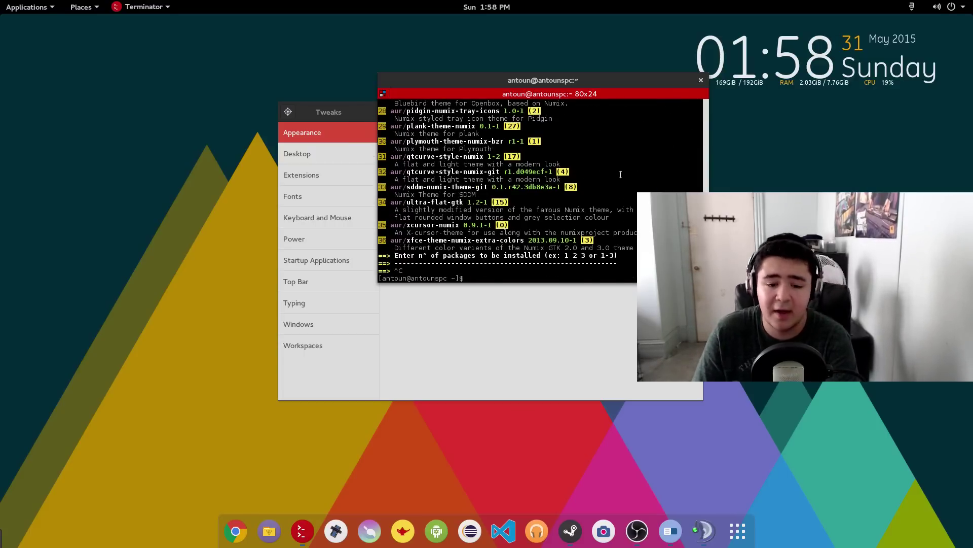
scroll(558, 193, "up", 1)
scroll(603, 186, "down", 1)
key("alt+Tab")
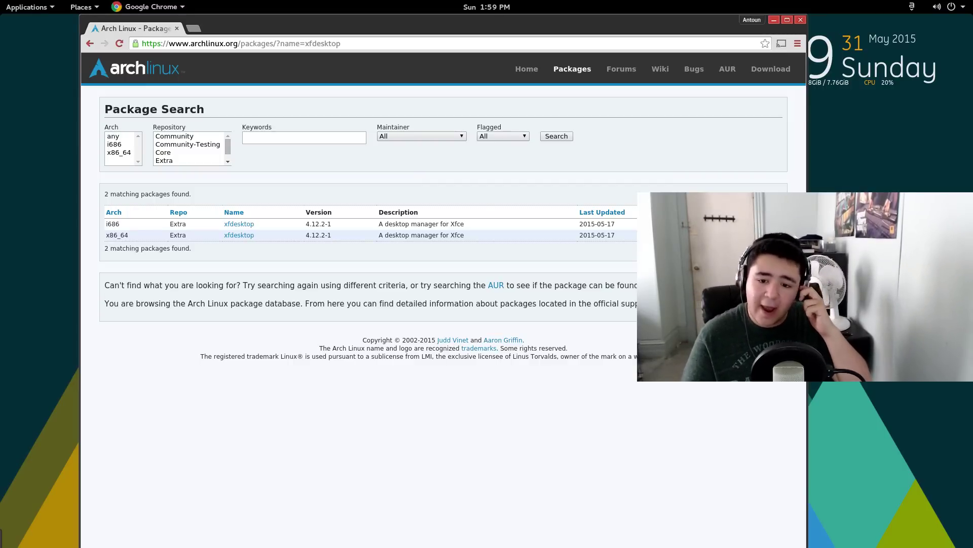
- Maximize and restore Chrome, open the xfdesktop 4.12.2-1 package page, reposition, then minimize it
double_click(645, 19)
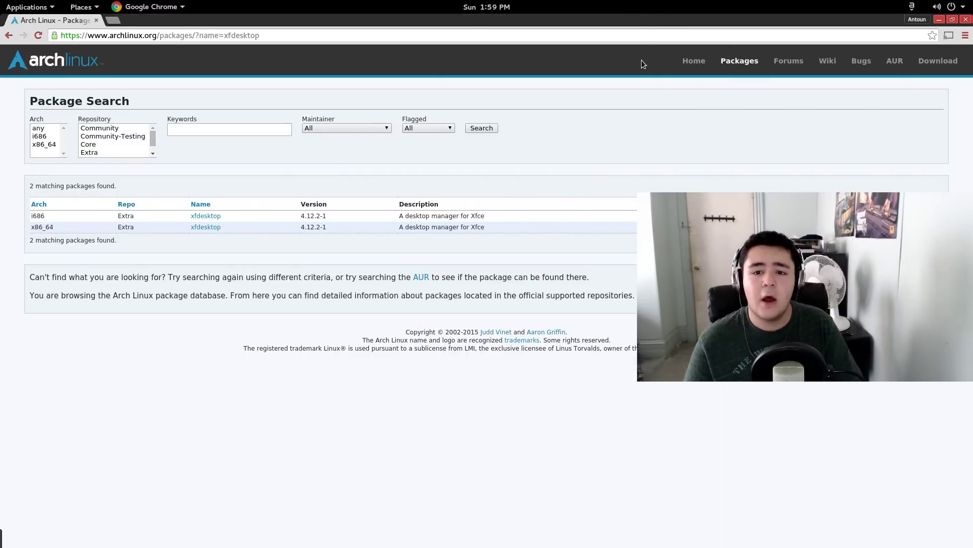
double_click(642, 25)
left_click(413, 139)
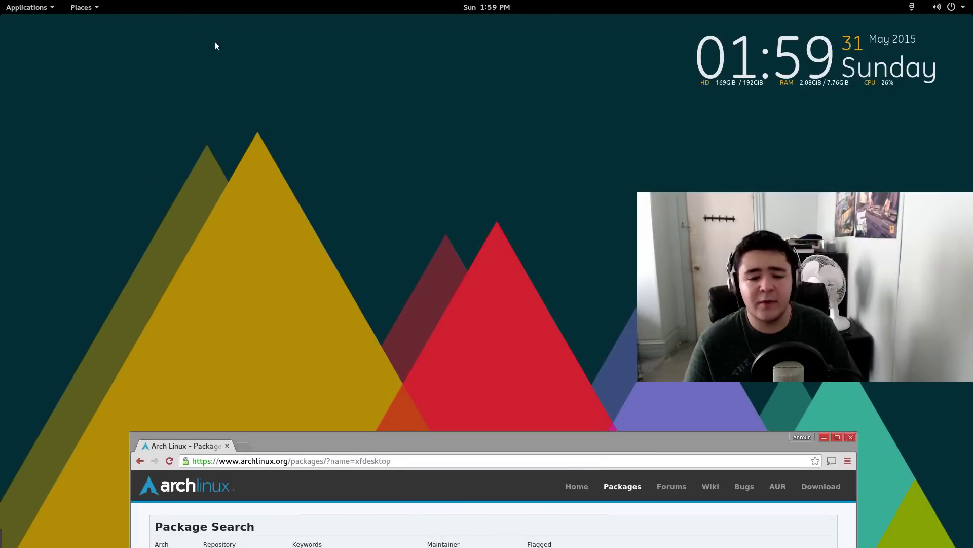
left_click_drag(590, 435, 558, 29)
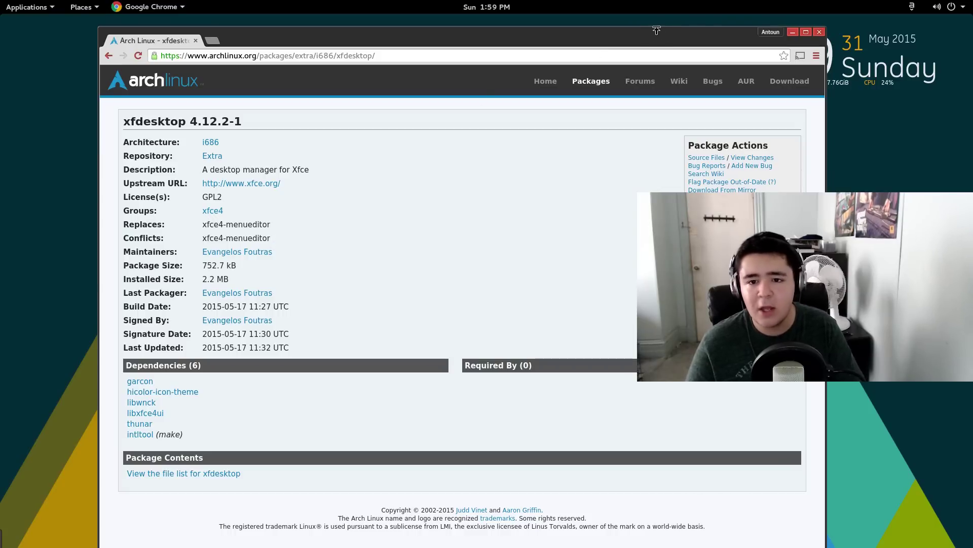
left_click_drag(653, 29, 637, 166)
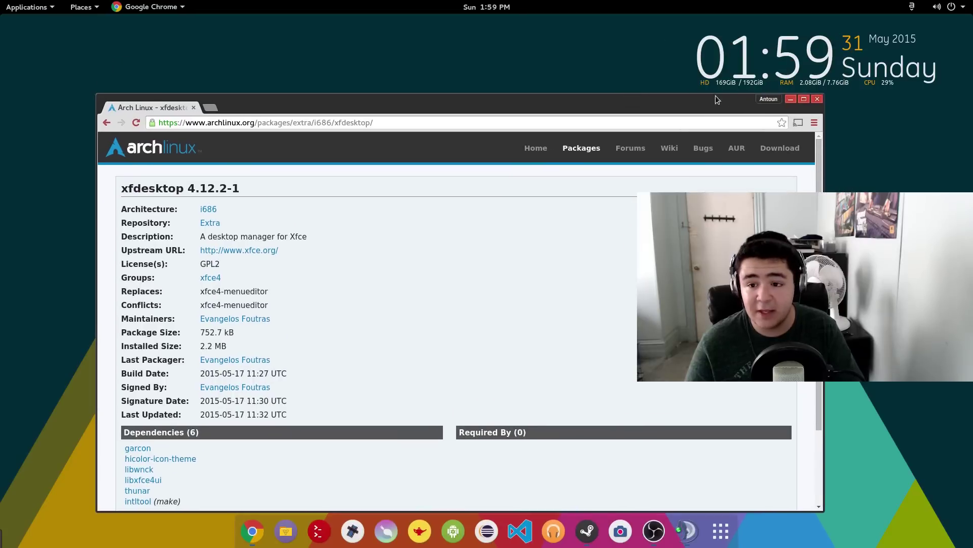
left_click(790, 99)
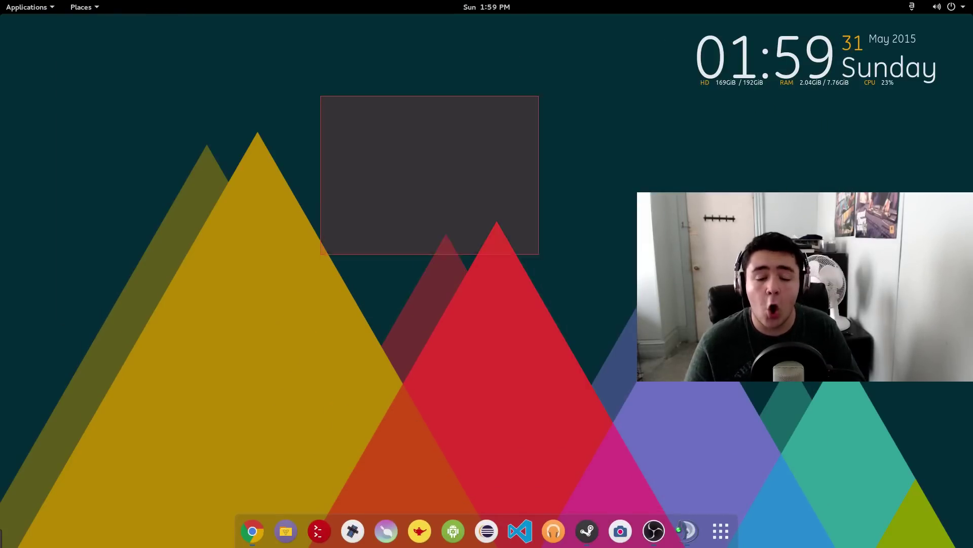
right_click(339, 123)
left_click(369, 135)
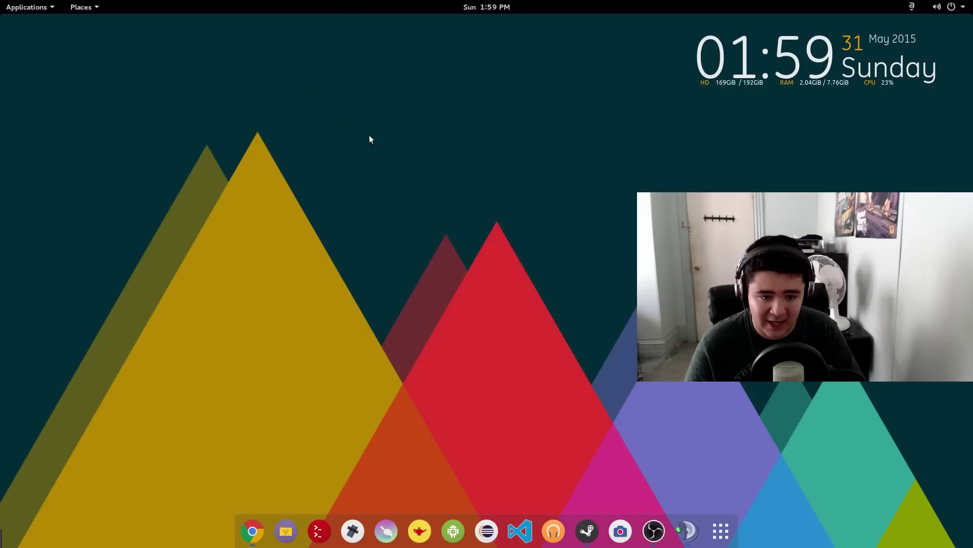
right_click(347, 138)
left_click(566, 163)
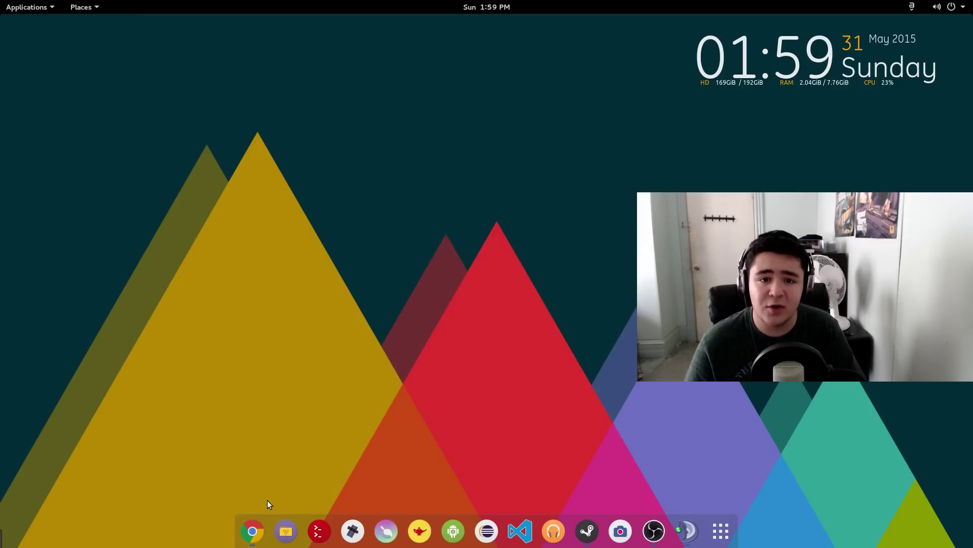
left_click(252, 531)
scroll(370, 333, "down", 2)
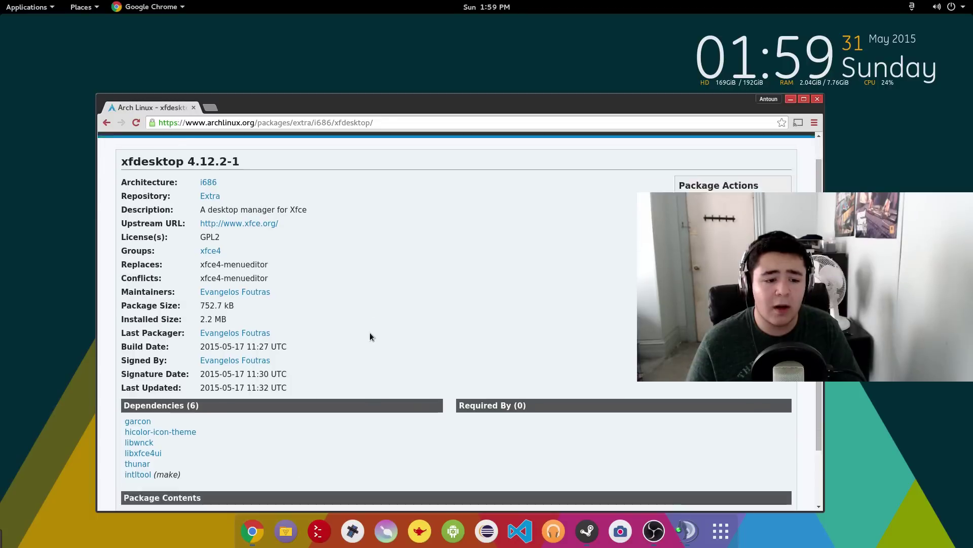
scroll(369, 333, "up", 1)
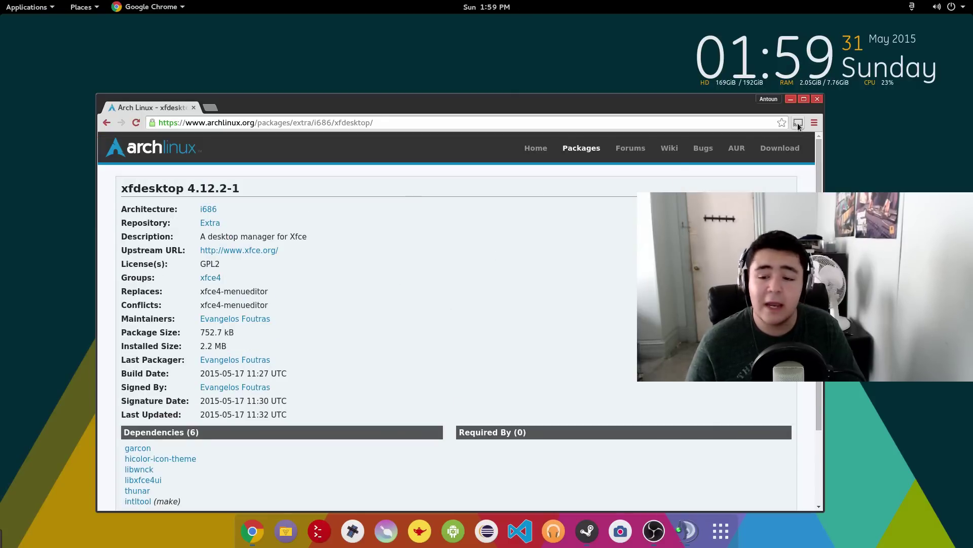
left_click(817, 98)
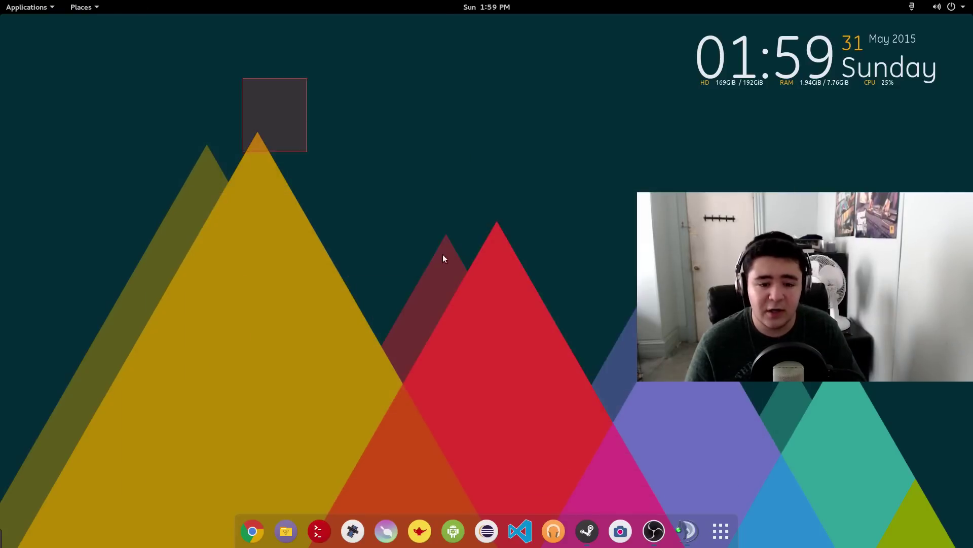
right_click(303, 115)
left_click(350, 126)
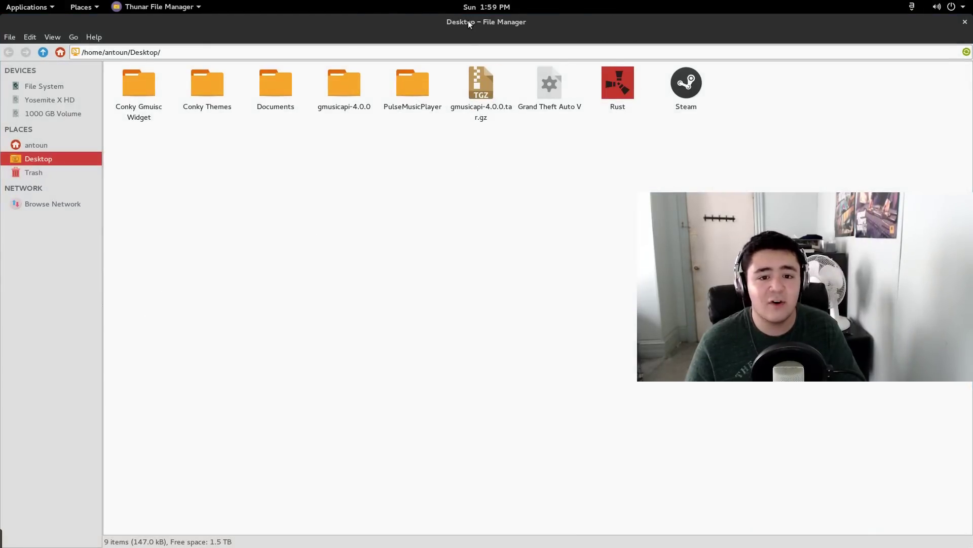
double_click(468, 24)
left_click(663, 120)
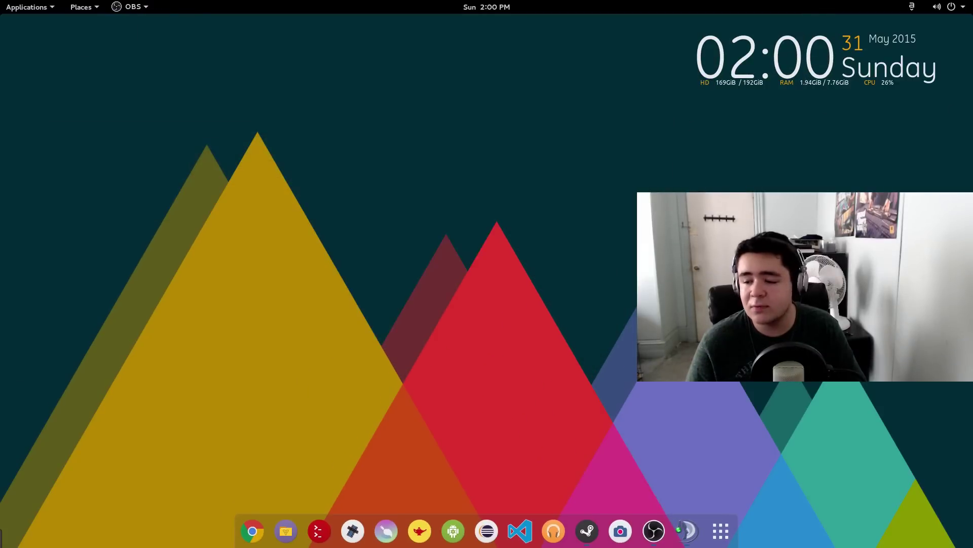